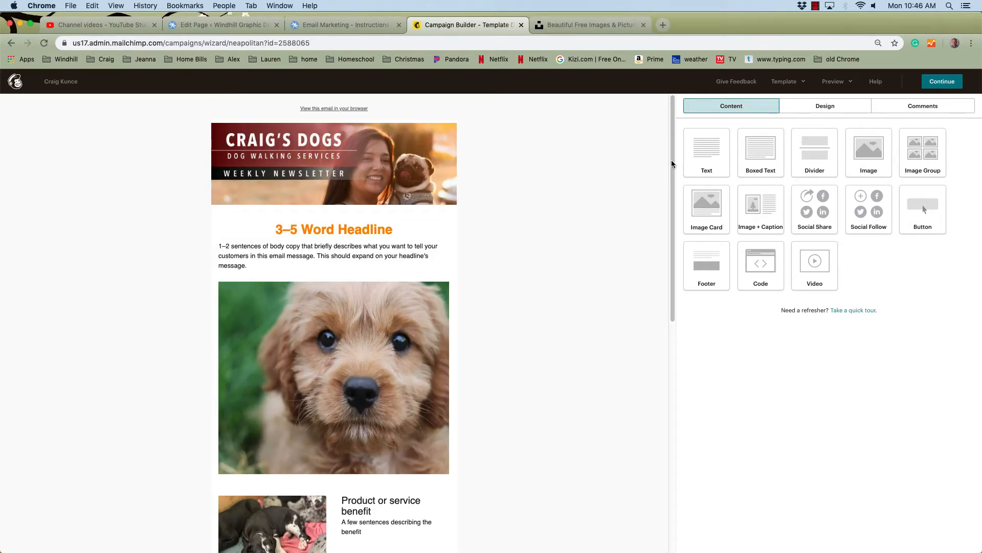
- Switch to the Unsplash tab and search for free photos of puppies
left_click_drag(673, 160, 658, 143)
left_click(571, 26)
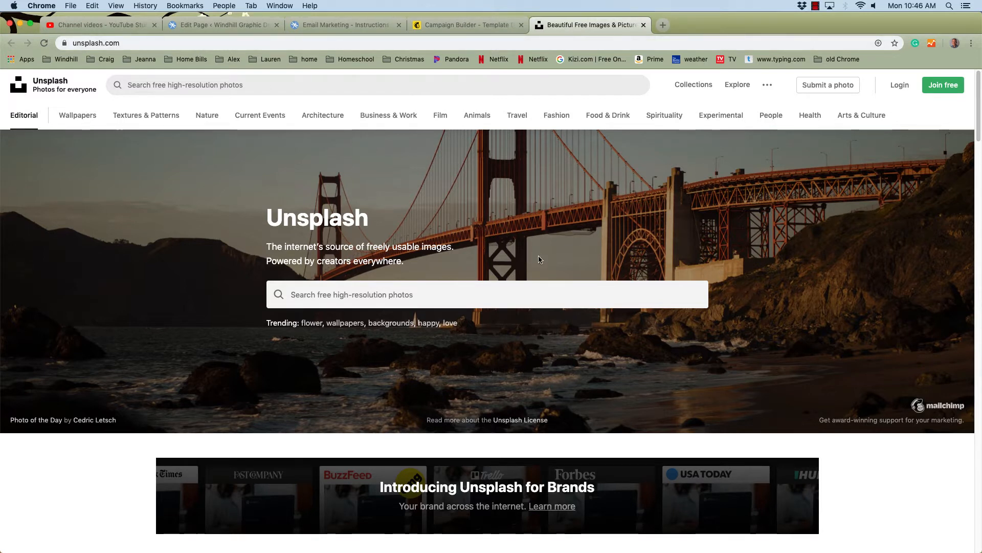
left_click(343, 295)
type("puppies")
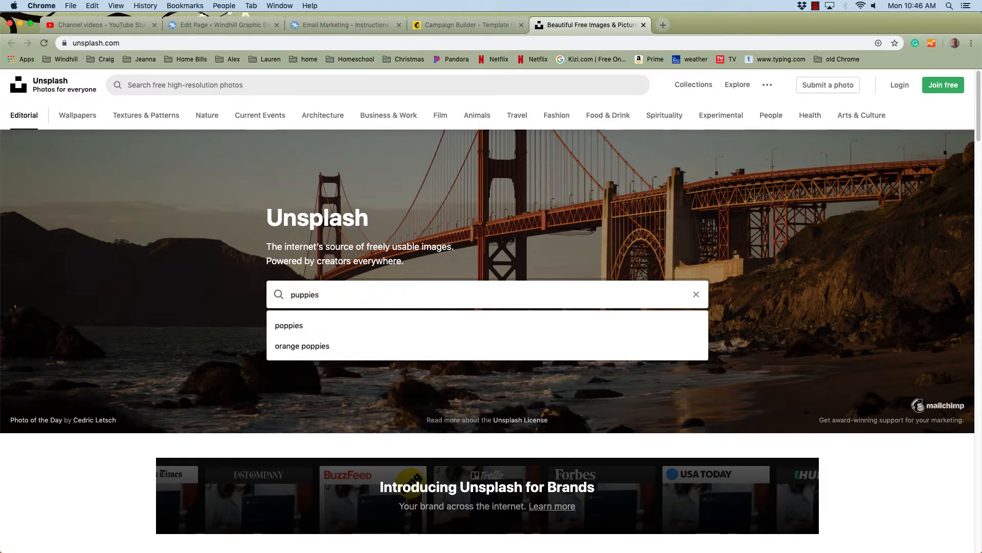
key("Return")
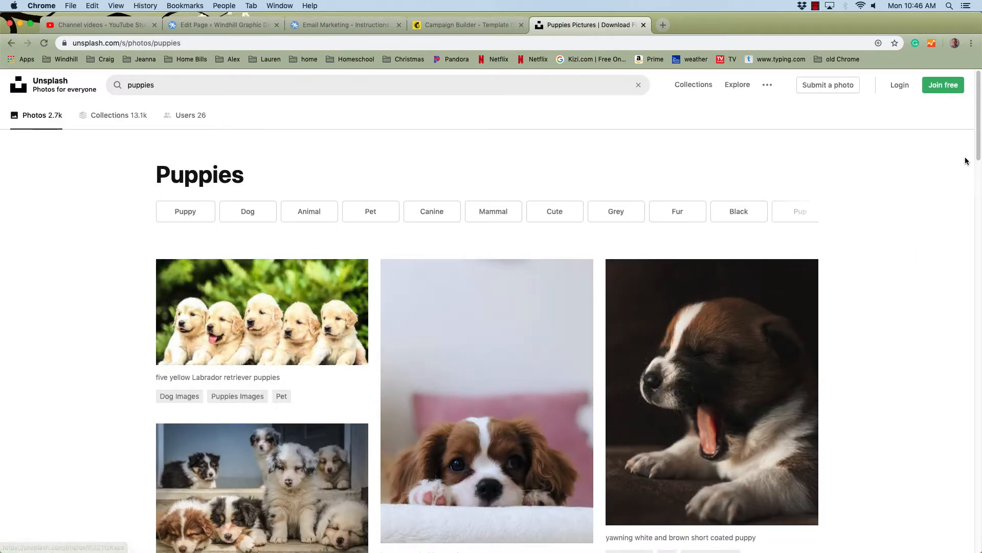
- Open the long-coated white and brown puppy photo and download it for free
left_click_drag(976, 156, 972, 134)
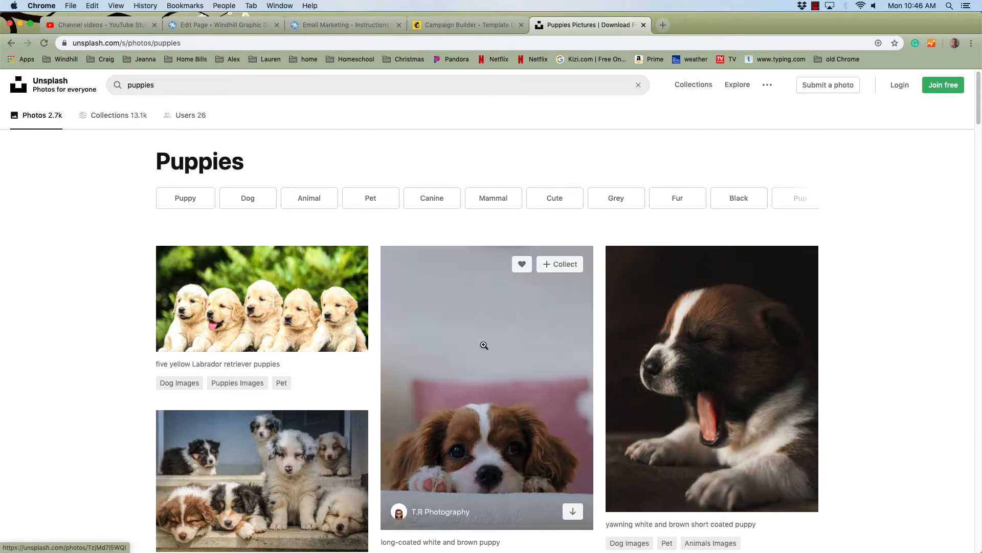
left_click(496, 322)
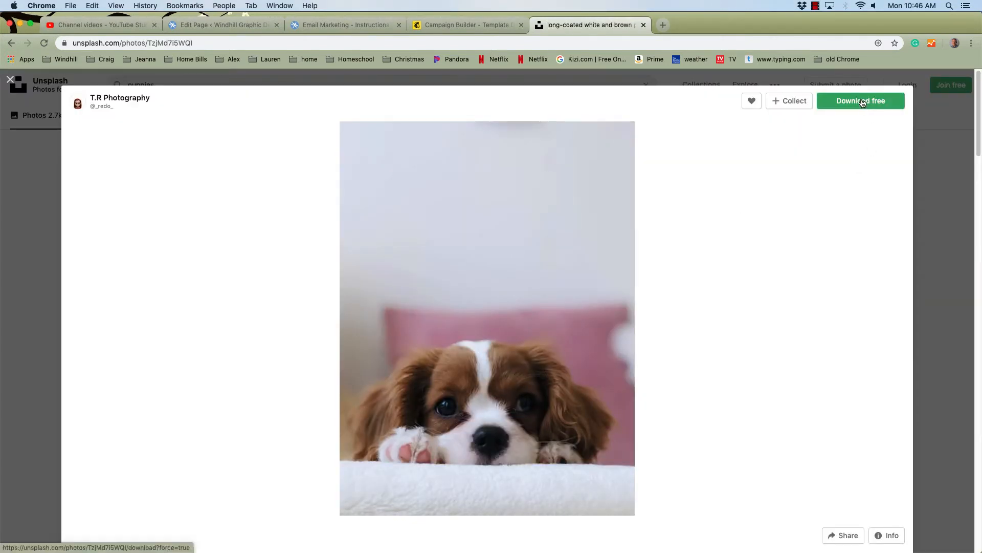
left_click(943, 164)
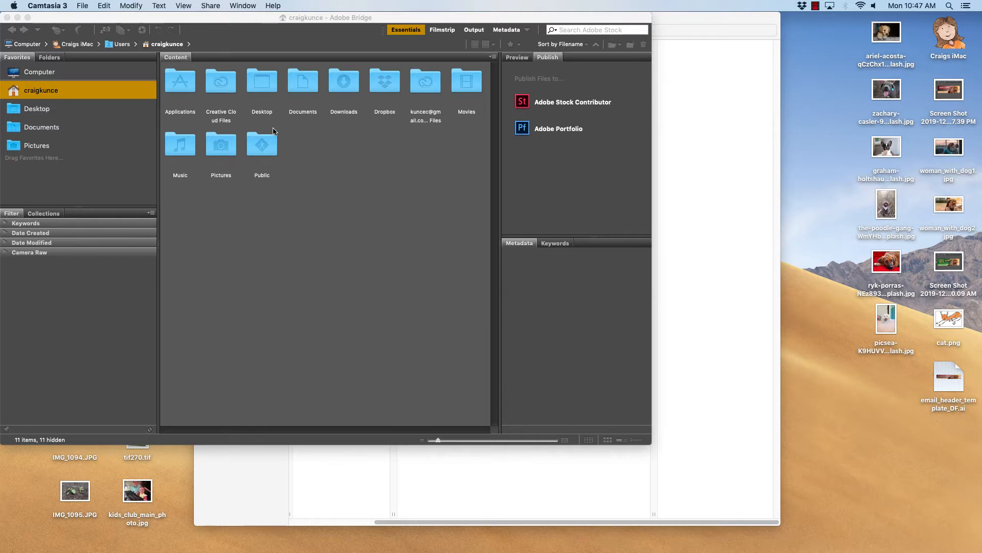
- In Adobe Bridge, open the Desktop folder and select the six downloaded Unsplash dog photos
left_click(149, 21)
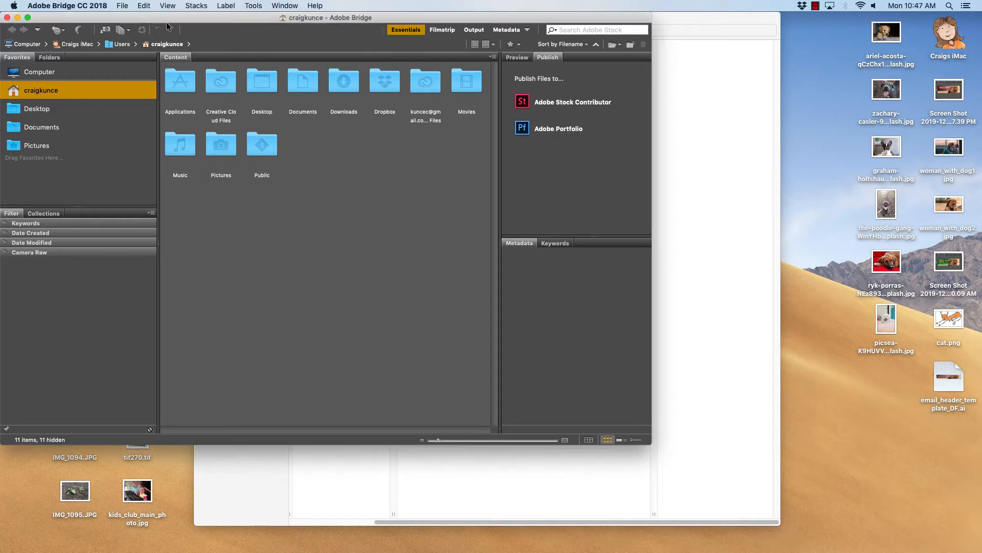
mouse_move(379, 541)
left_click(41, 109)
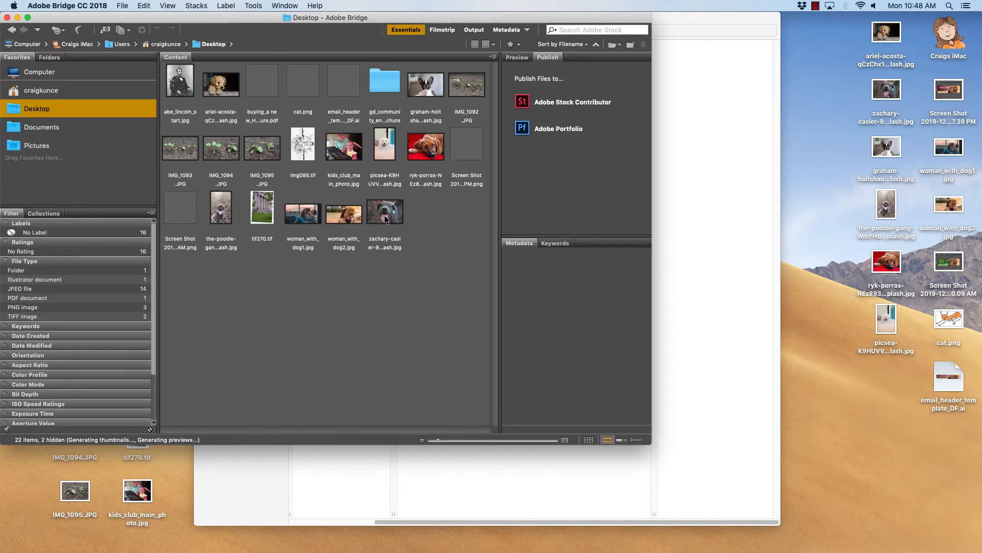
left_click(219, 88)
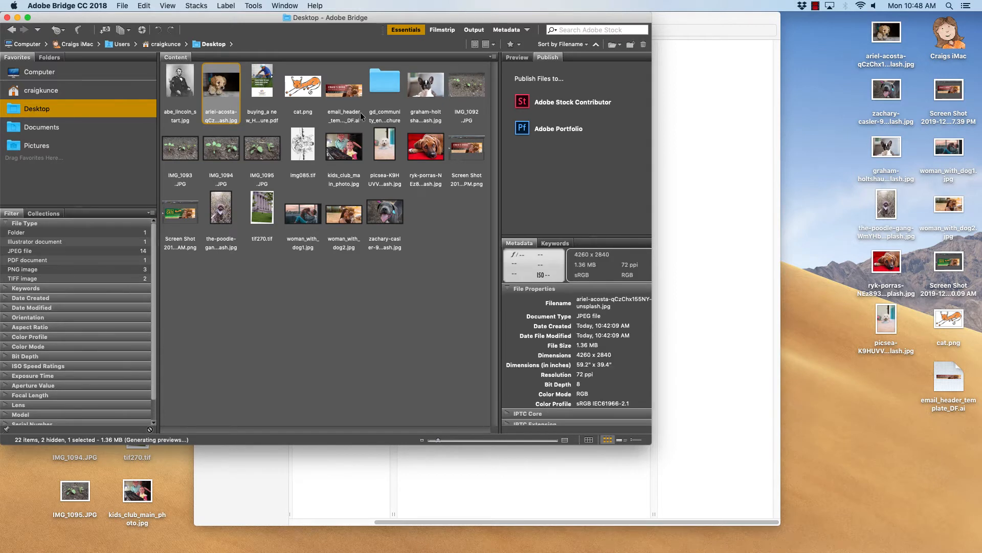
left_click(429, 93, "super")
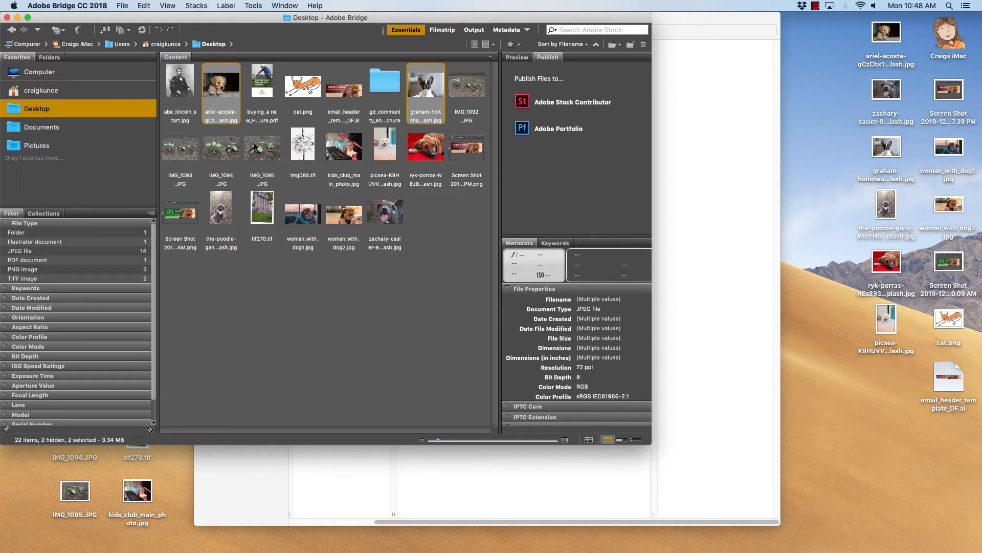
left_click(391, 148, "super")
left_click(430, 153, "super")
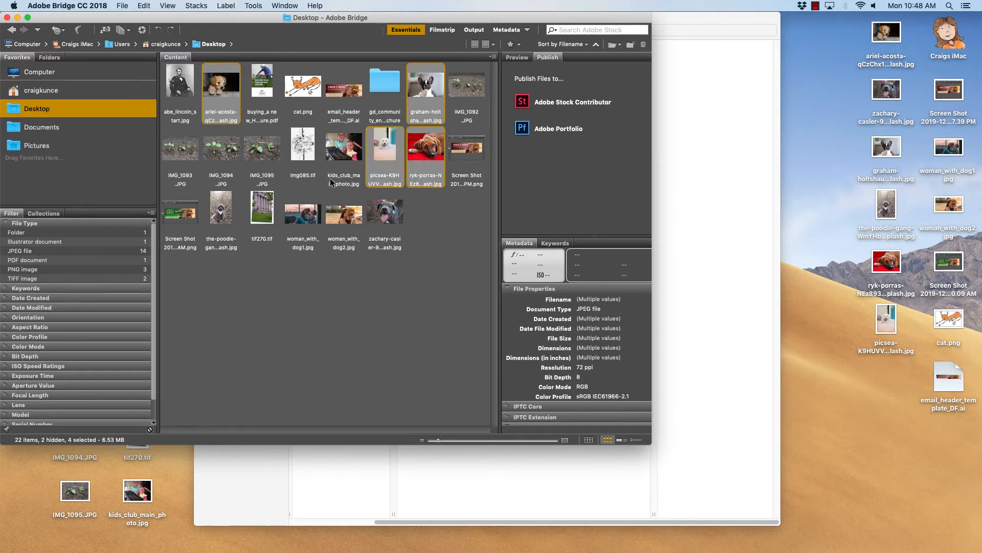
left_click(220, 215, "super")
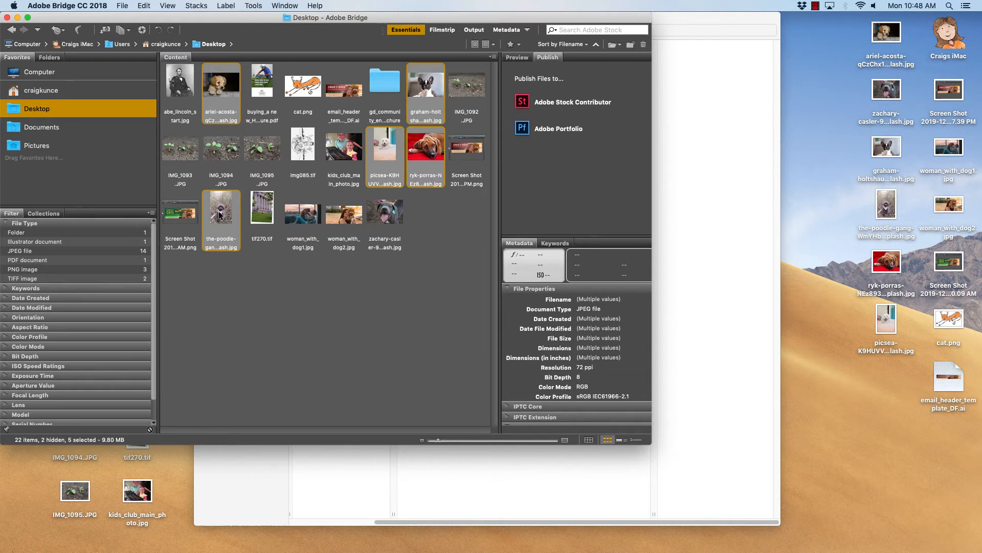
left_click(392, 215, "super")
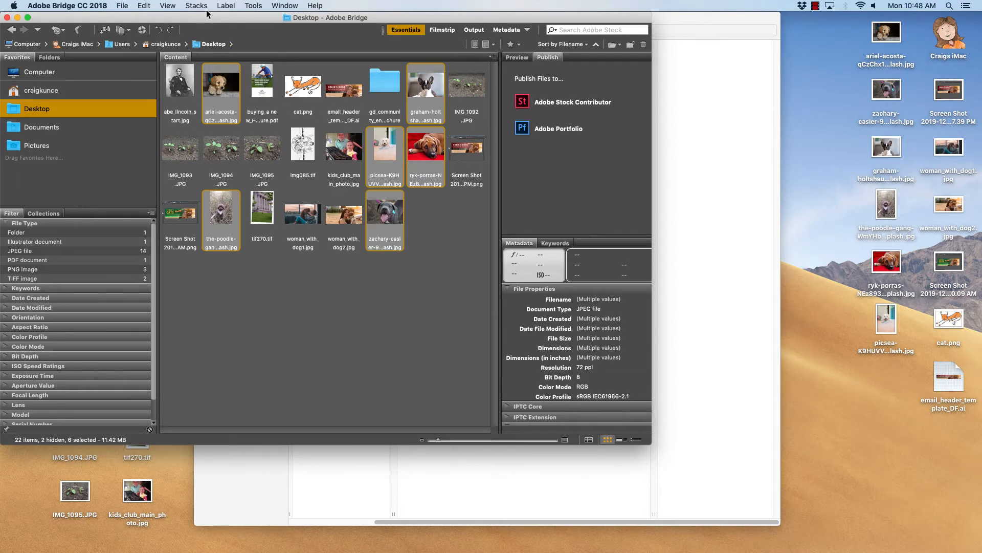
- Load the selected files into Photoshop as layers of one document
left_click(253, 6)
mouse_move(295, 97)
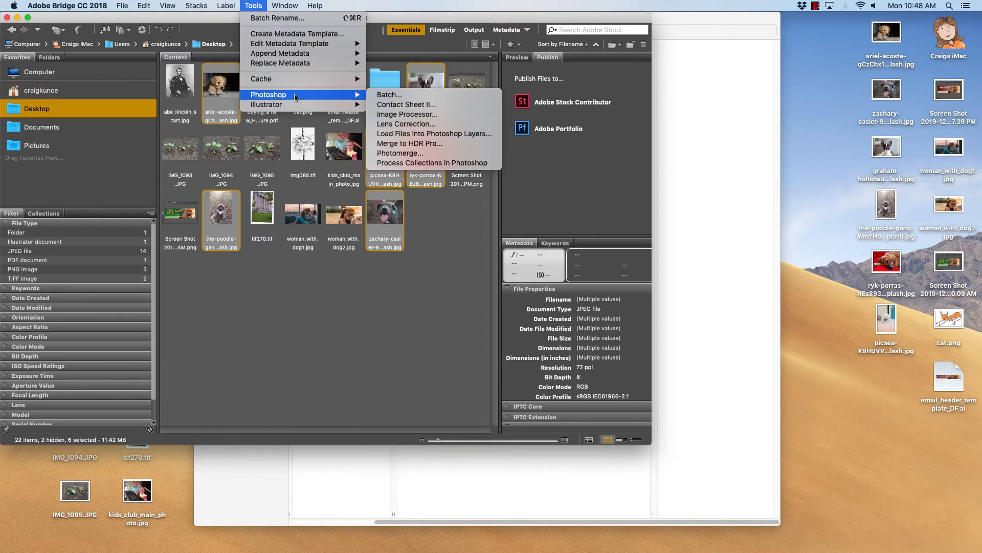
left_click(459, 134)
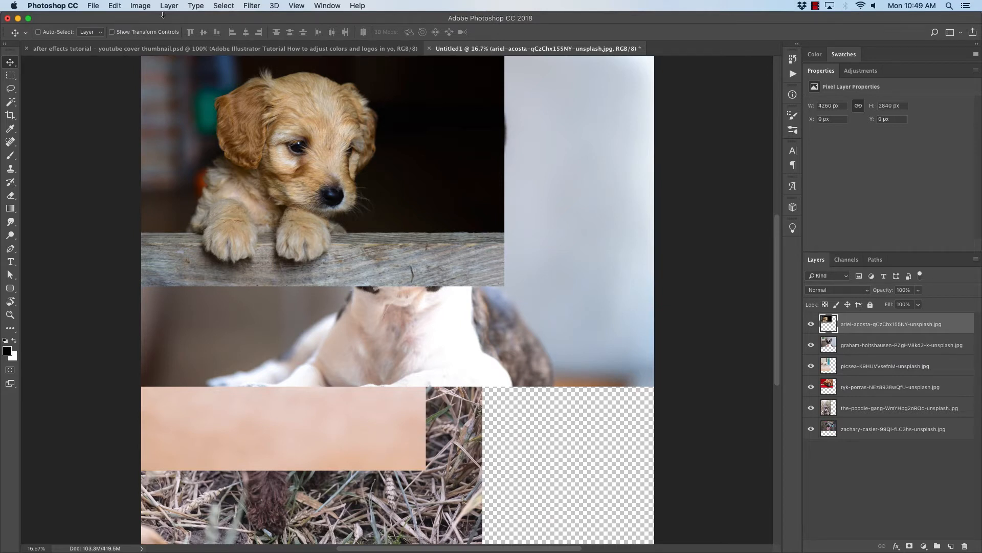
- Set the canvas size to 600 by 500 pixels and proceed despite the clipping
left_click(140, 5)
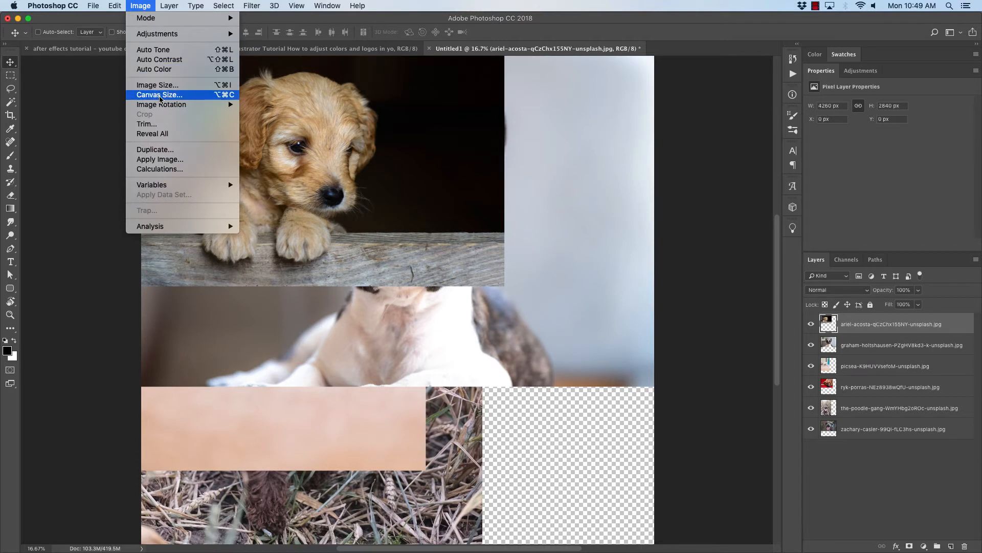
left_click(160, 95)
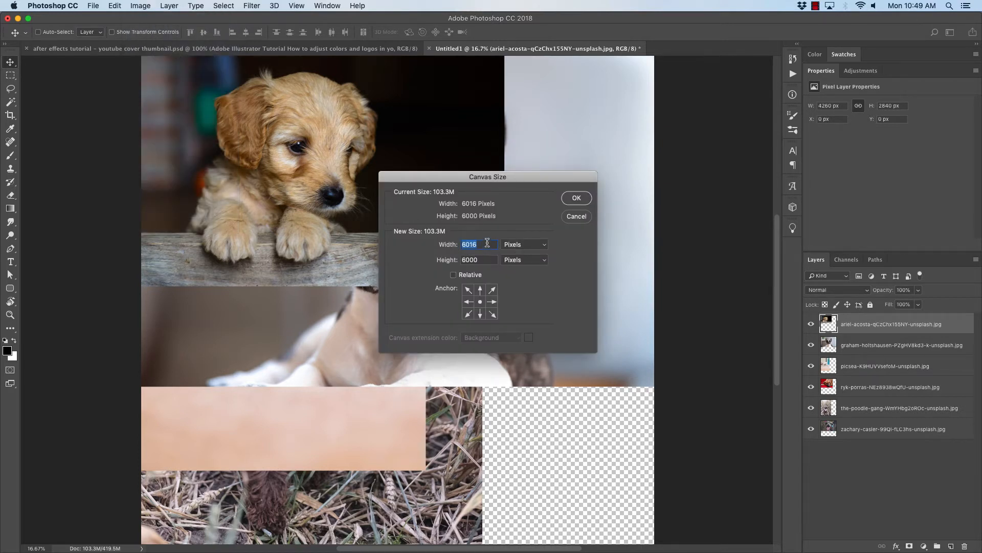
type("600")
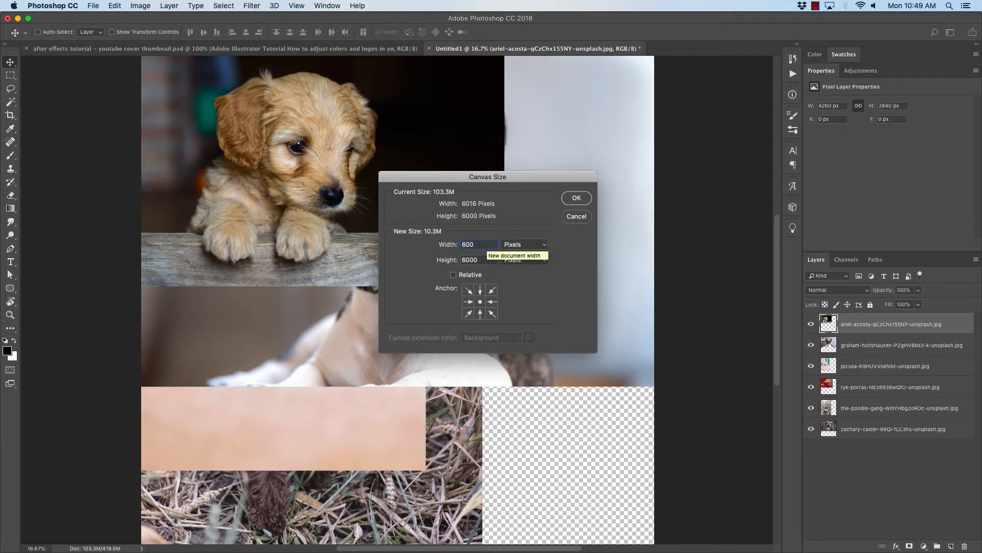
key("Tab")
type("500")
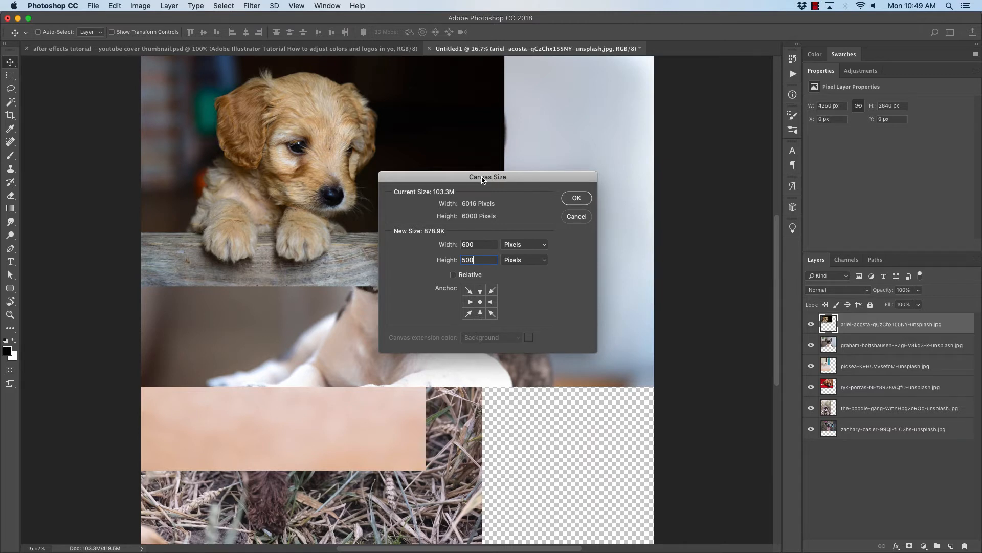
left_click(578, 200)
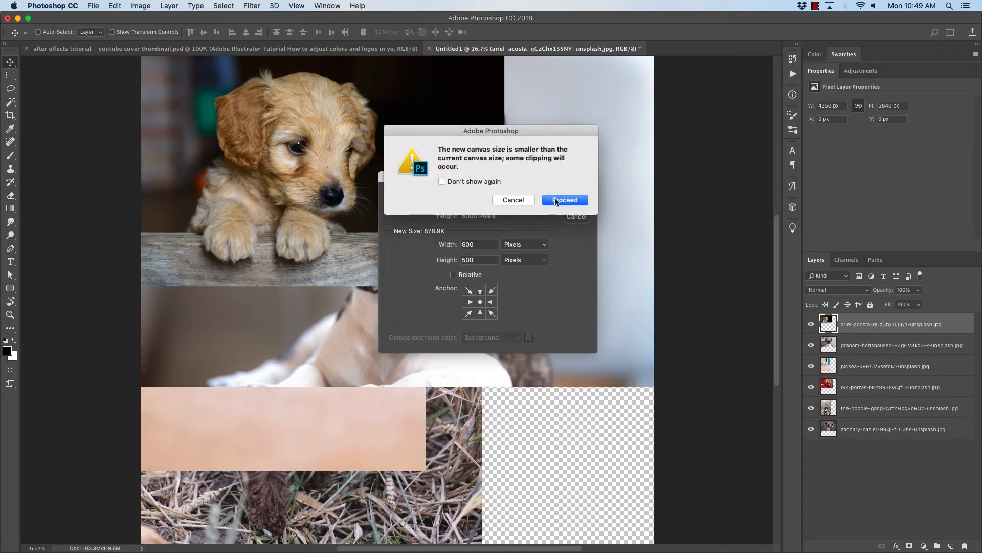
left_click(575, 201)
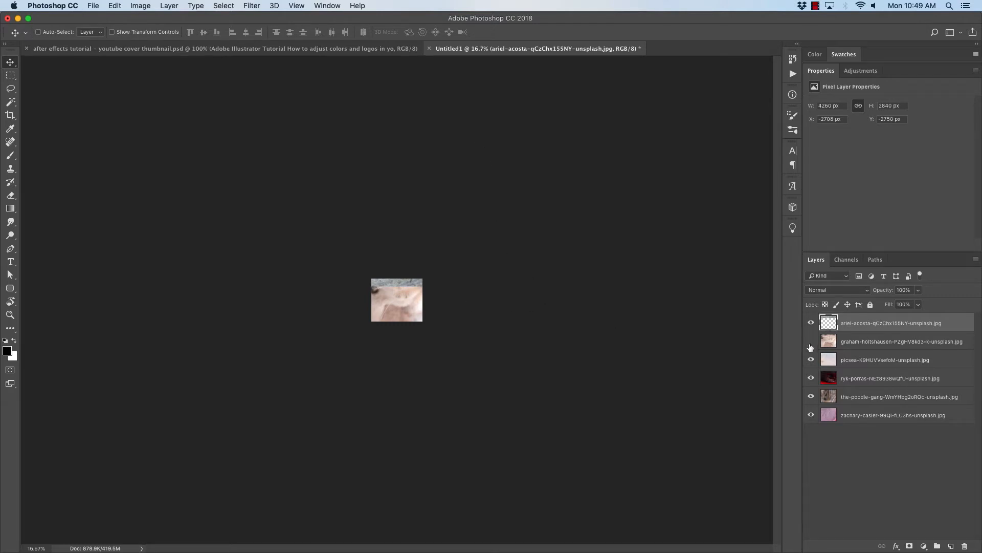
- Hide all but the top layer, then scale down and position the golden puppy photo to fill the canvas
left_click_drag(810, 347, 811, 402)
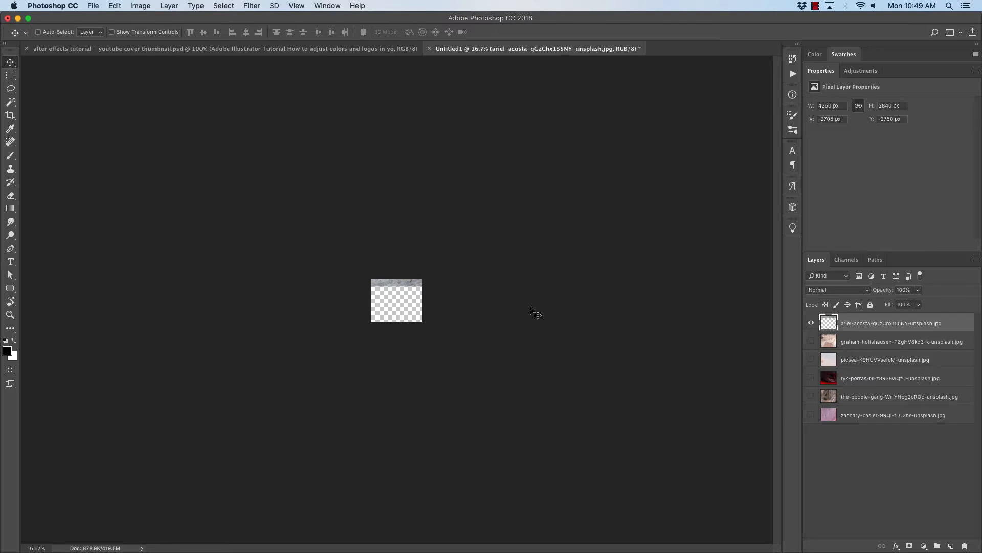
left_click_drag(408, 298, 428, 324)
key("super")
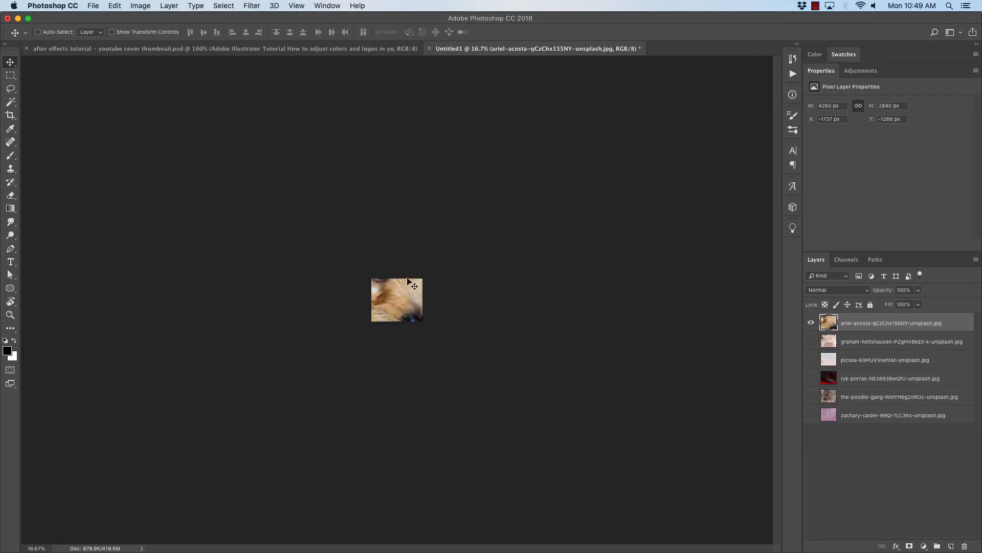
key("super")
key("super+t")
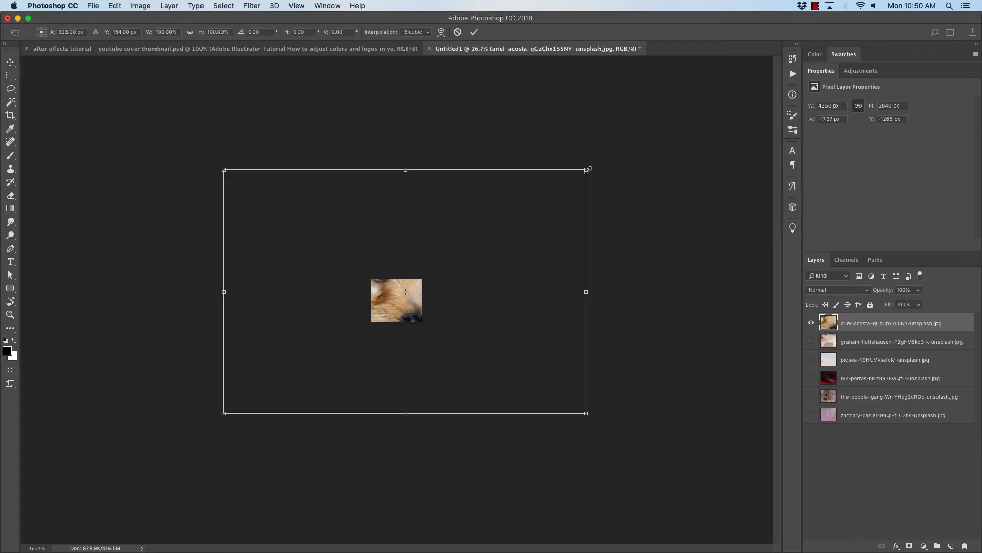
left_click_drag(587, 168, 450, 261)
left_click_drag(413, 307, 421, 315)
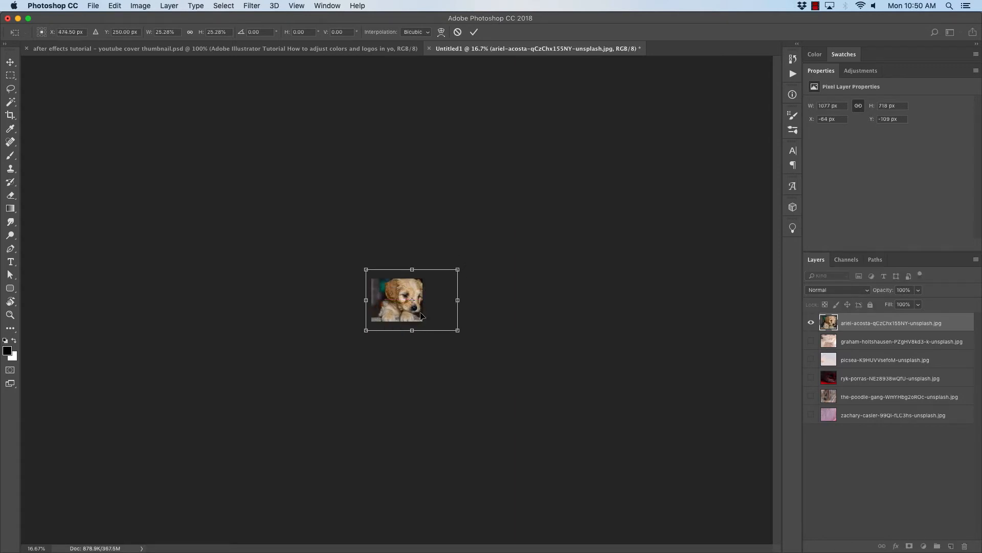
key("super+1")
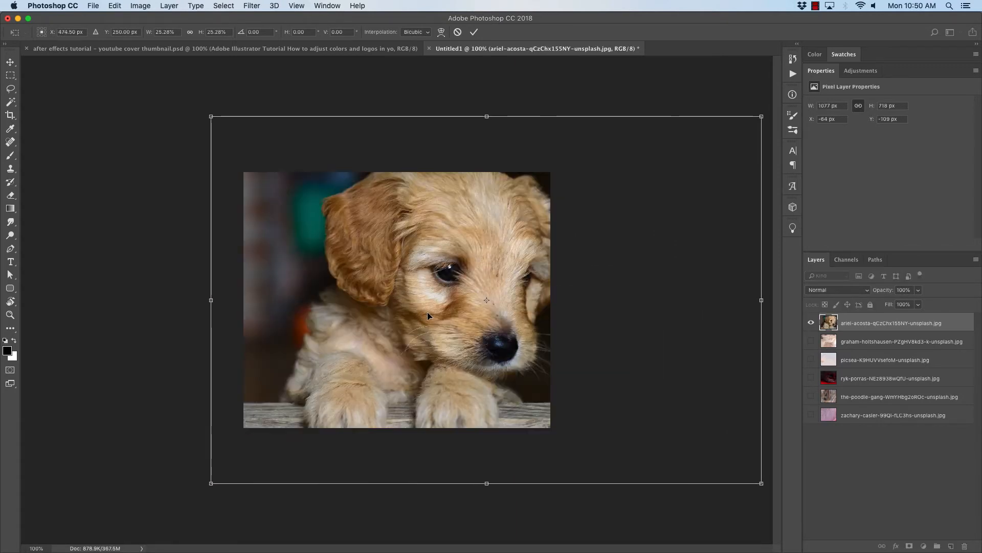
left_click_drag(497, 327, 459, 306)
key("Return")
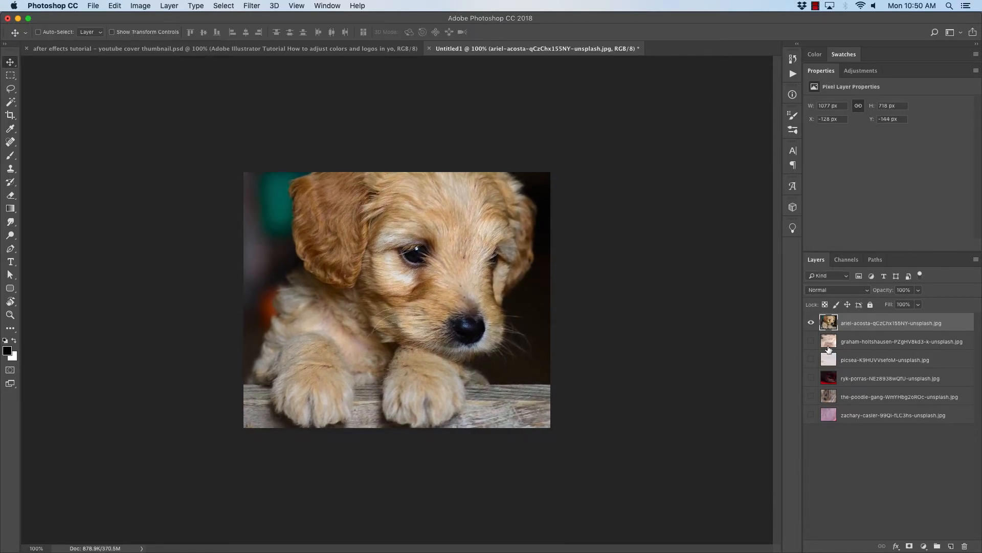
- Show only the second layer, then scale down and position the French bulldog photo to fill the canvas
left_click(811, 324)
left_click(811, 341)
left_click(829, 342)
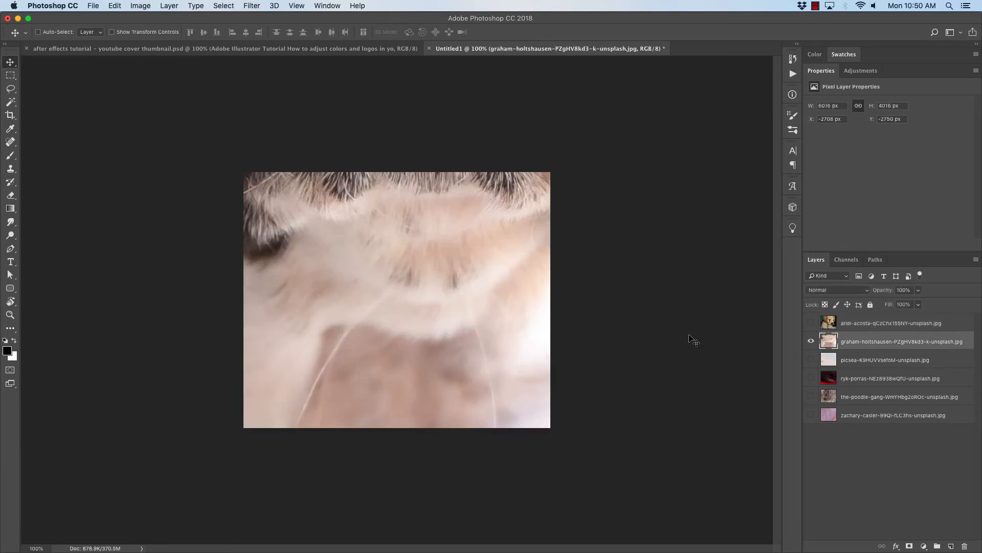
key("super+t")
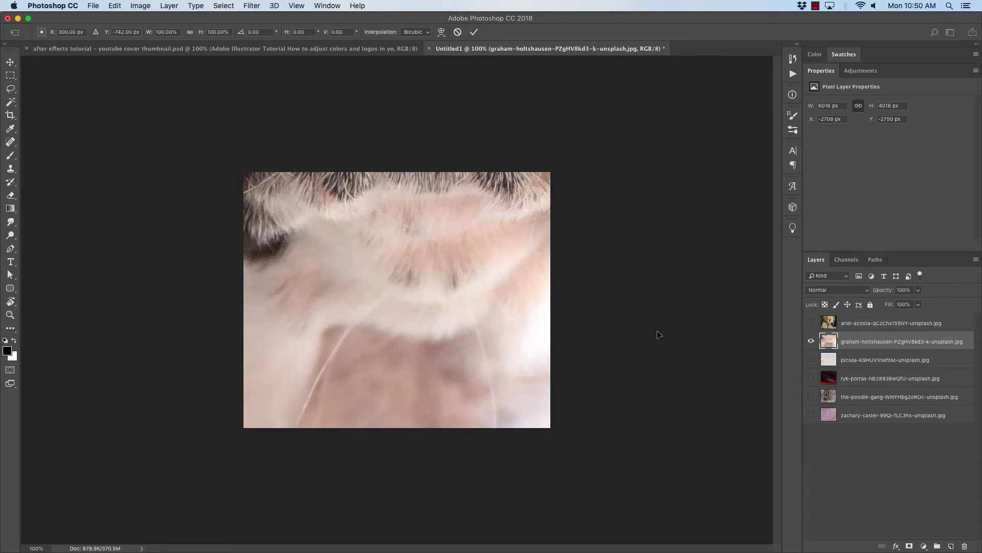
key("super+0")
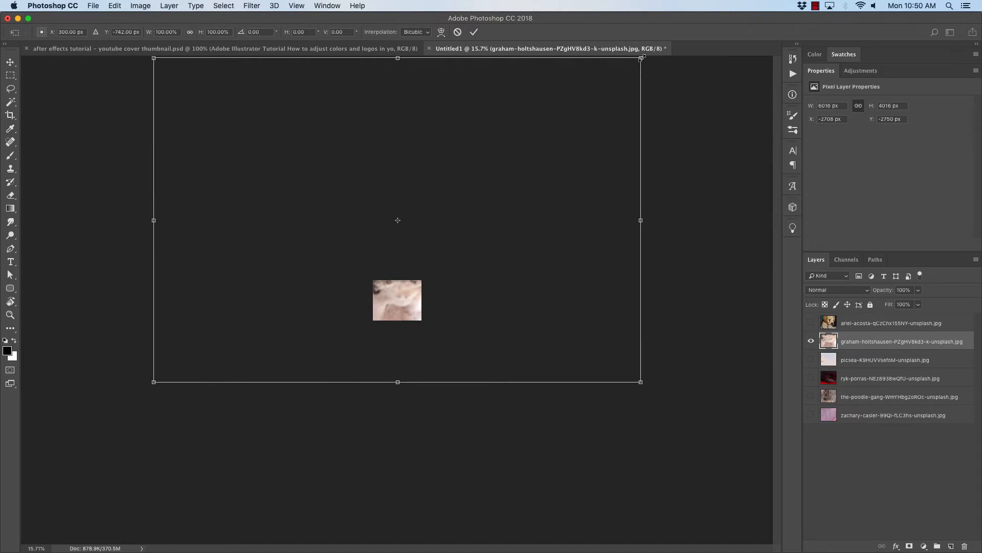
left_click_drag(642, 59, 457, 180)
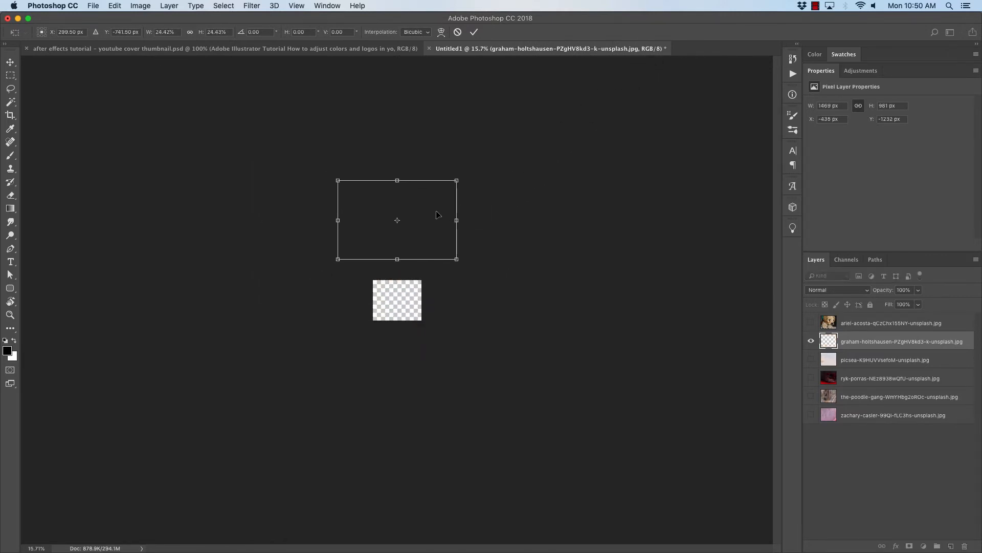
left_click_drag(437, 213, 440, 273)
key("Return")
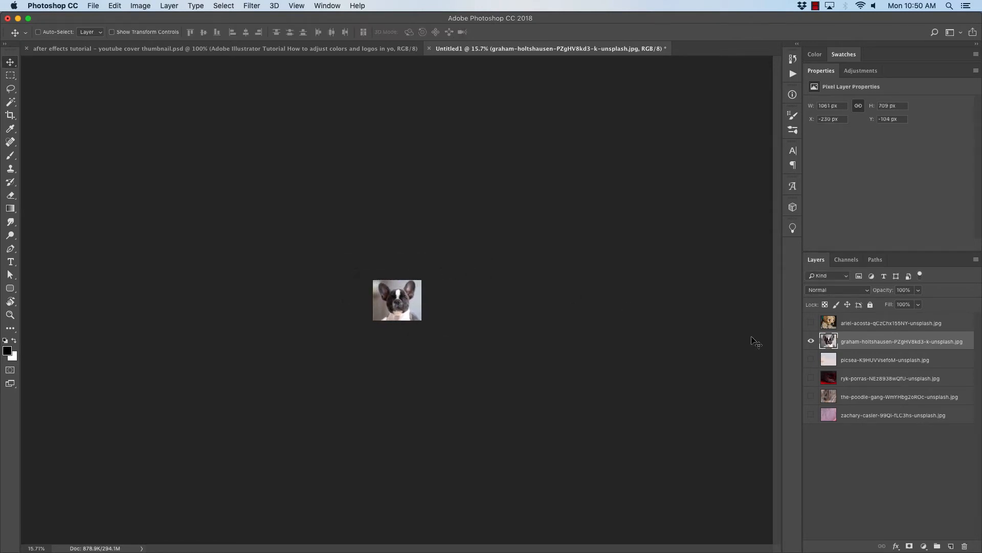
- Show only the third layer, then scale down and position the white poodle photo to fill the canvas
left_click(812, 342)
left_click(811, 359)
left_click(870, 359)
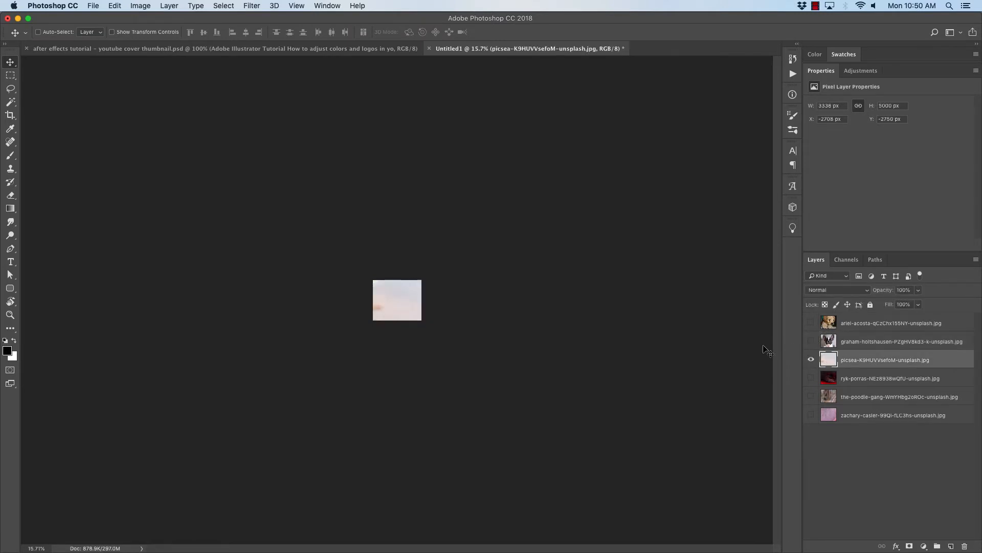
key("super")
key("super+t")
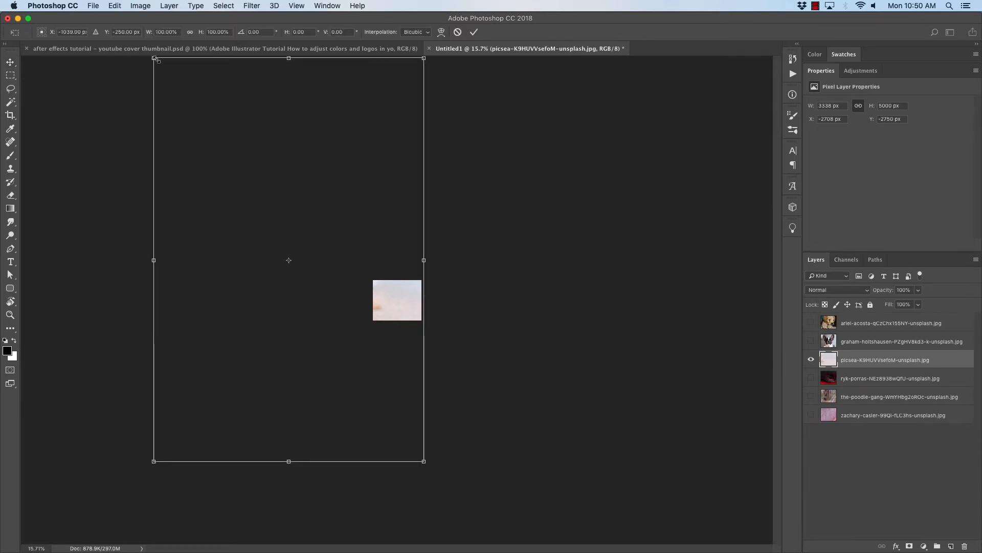
left_click_drag(153, 58, 353, 310)
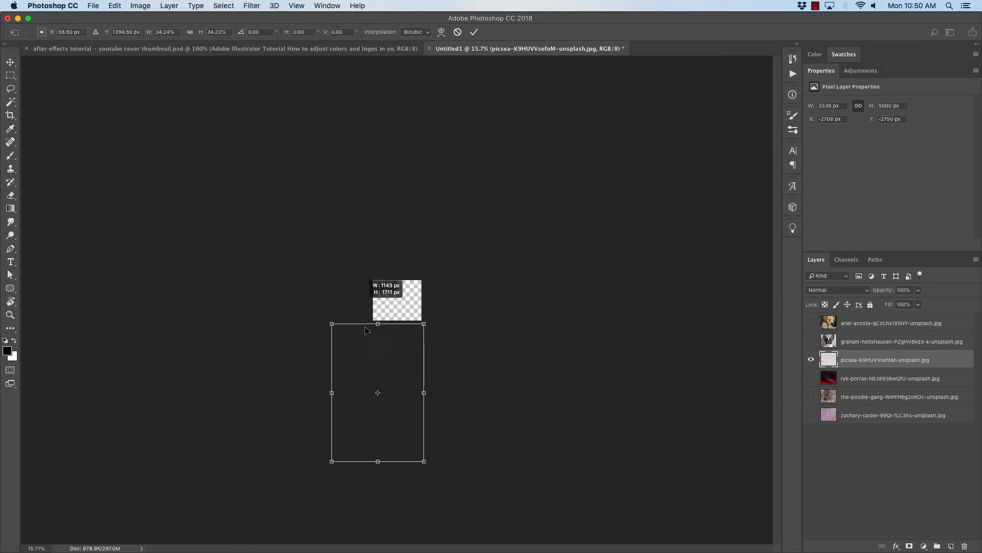
left_click_drag(381, 365, 399, 273)
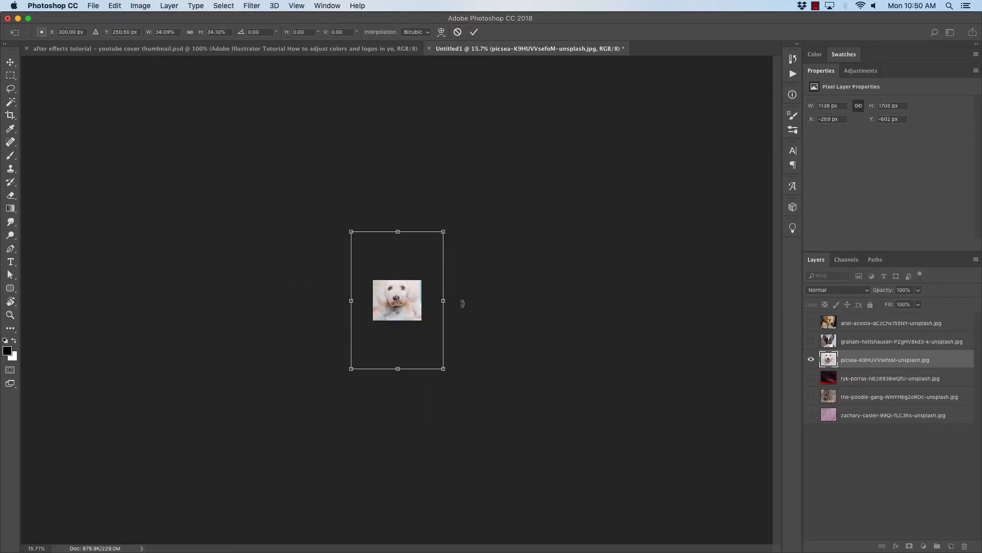
- Show only the fourth layer, then scale down, position and nudge up the puppy-on-red photo to fill the canvas
left_click(810, 360)
left_click(811, 378)
left_click(890, 379)
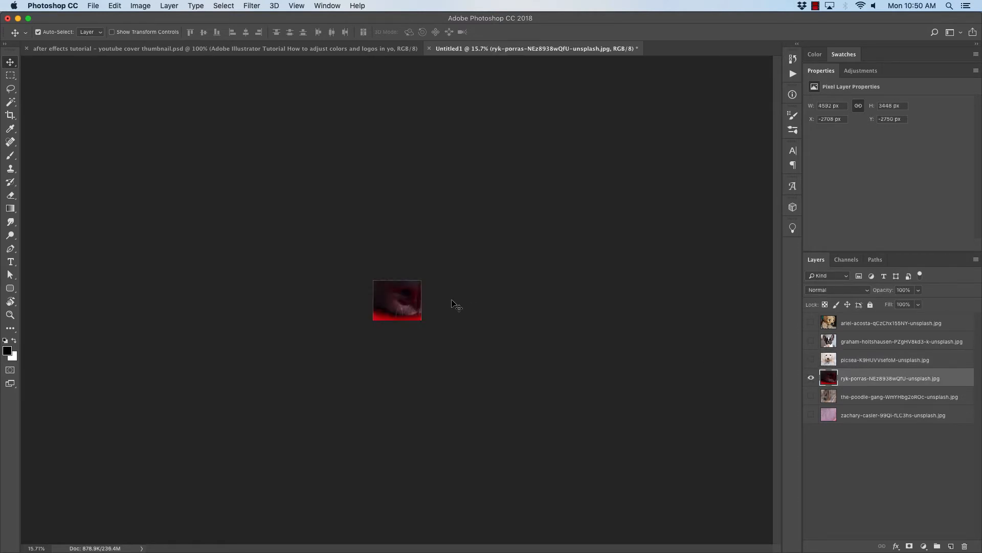
key("super+t")
left_click_drag(152, 58, 420, 257)
left_click_drag(453, 291, 378, 296)
left_click_drag(448, 342, 407, 302)
left_click_drag(353, 271, 361, 277)
key("shift+Up")
key("shift+Up")
key("shift+Up")
key("shift+Up")
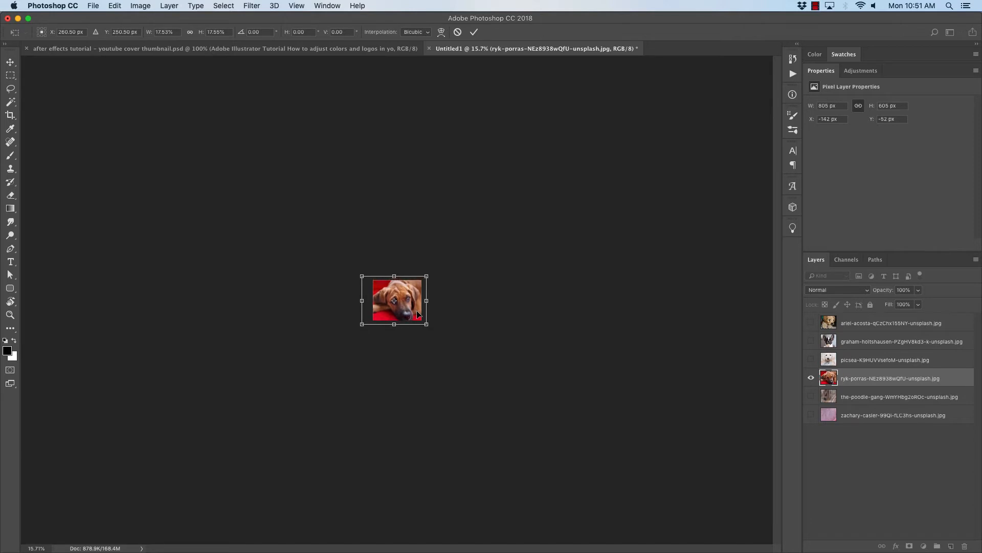
key("Return")
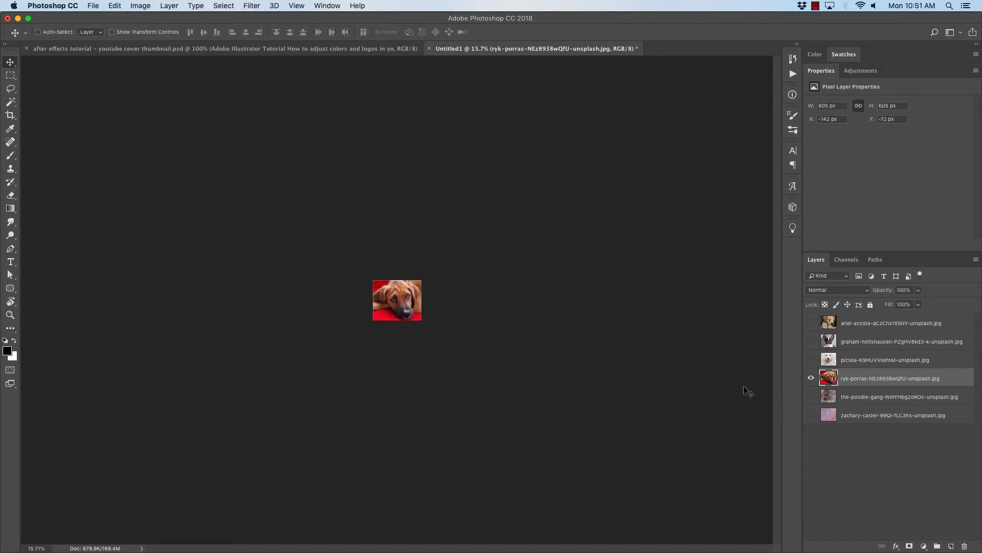
- Show only the fifth layer, then scale down the brown dog photo to cover the canvas
left_click(810, 378)
left_click(811, 396)
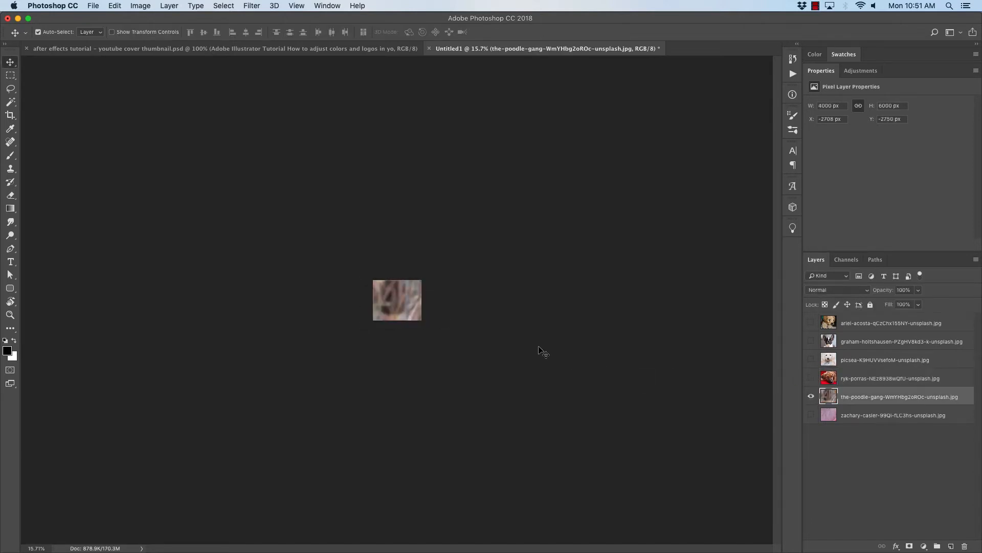
key("super+t")
left_click_drag(155, 60, 408, 263)
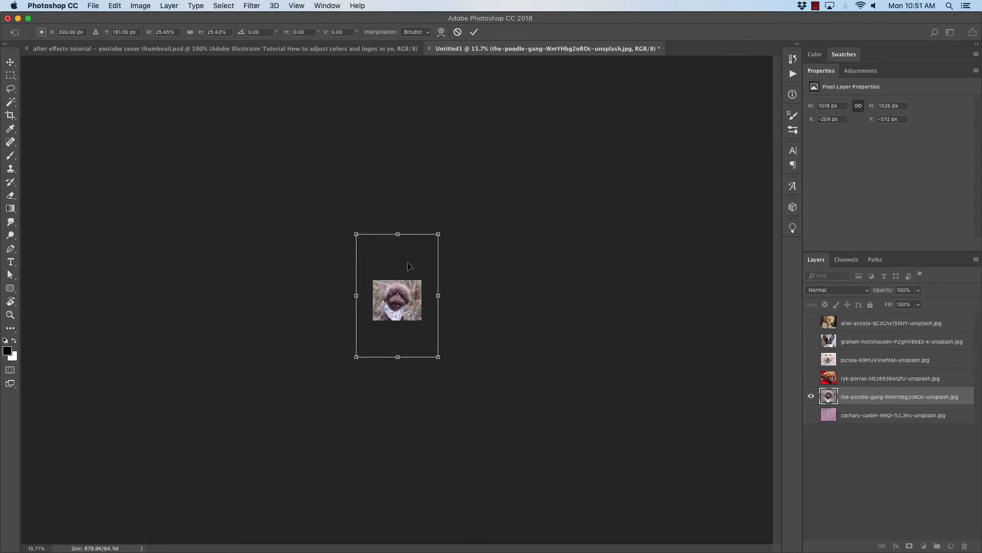
key("Return")
- Show only the bottom layer, then scale down the grey puppy photo and nudge it left to fill the canvas
left_click(811, 396)
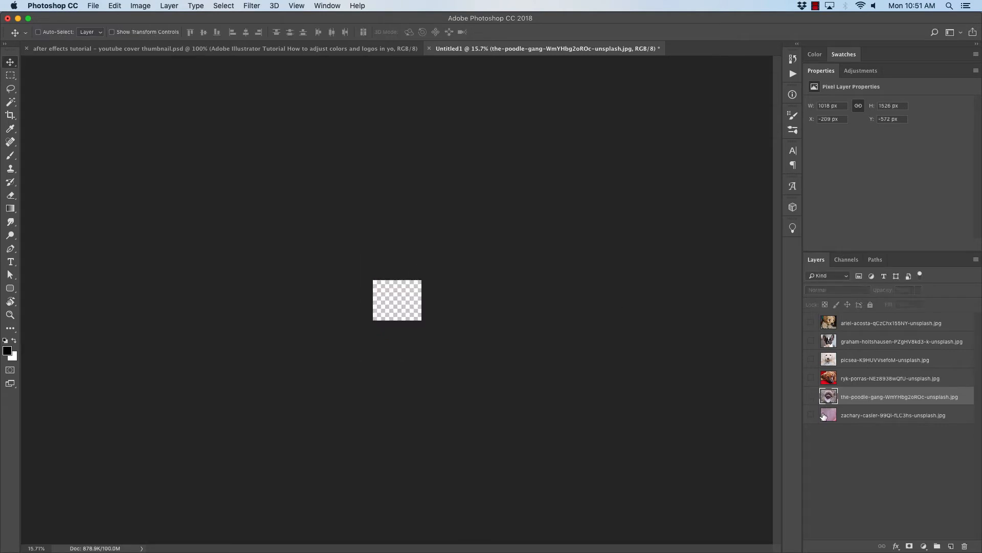
left_click(813, 416)
left_click(812, 415)
key("super+t")
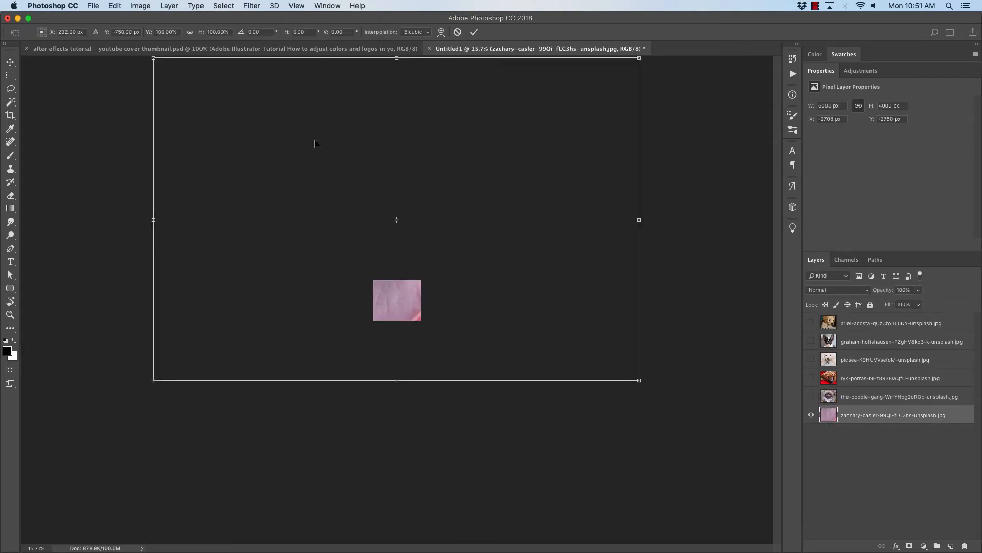
left_click_drag(152, 58, 508, 294)
left_click_drag(551, 323, 382, 286)
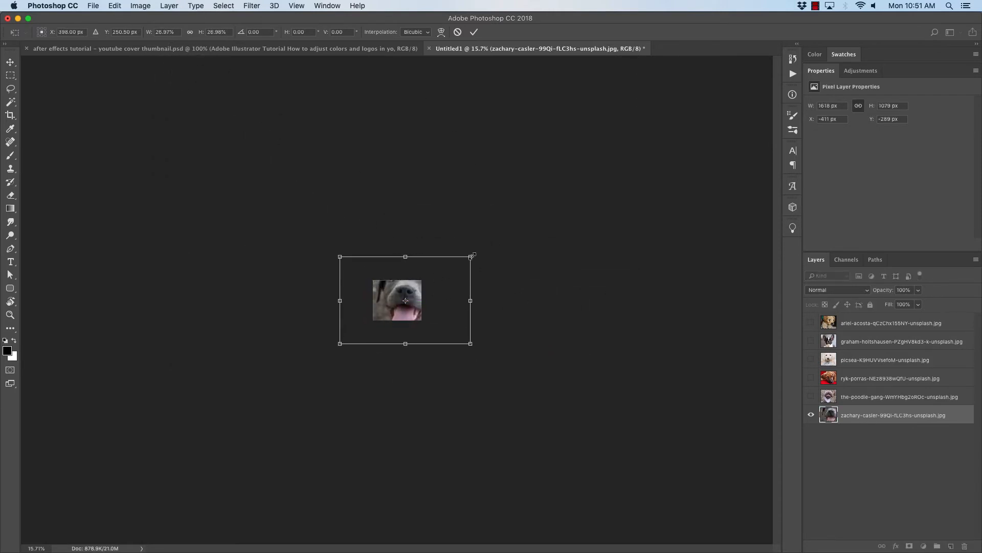
left_click_drag(466, 260, 425, 271)
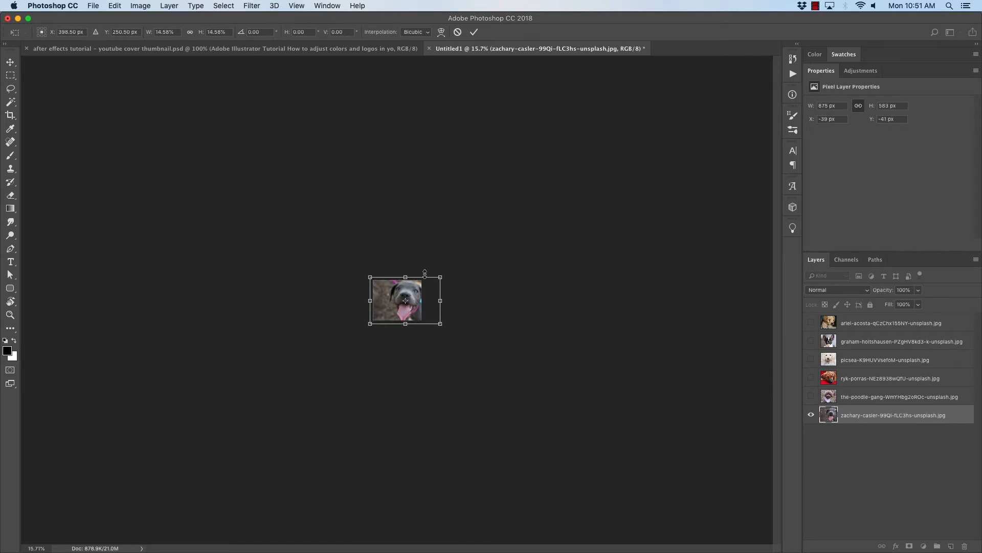
key("shift+Left")
key("shift+Left")
key("shift+Left")
key("shift+Left")
key("shift+Left")
key("shift+Left")
key("shift+Left")
key("shift+Left")
key("shift+Left")
key("shift+Left")
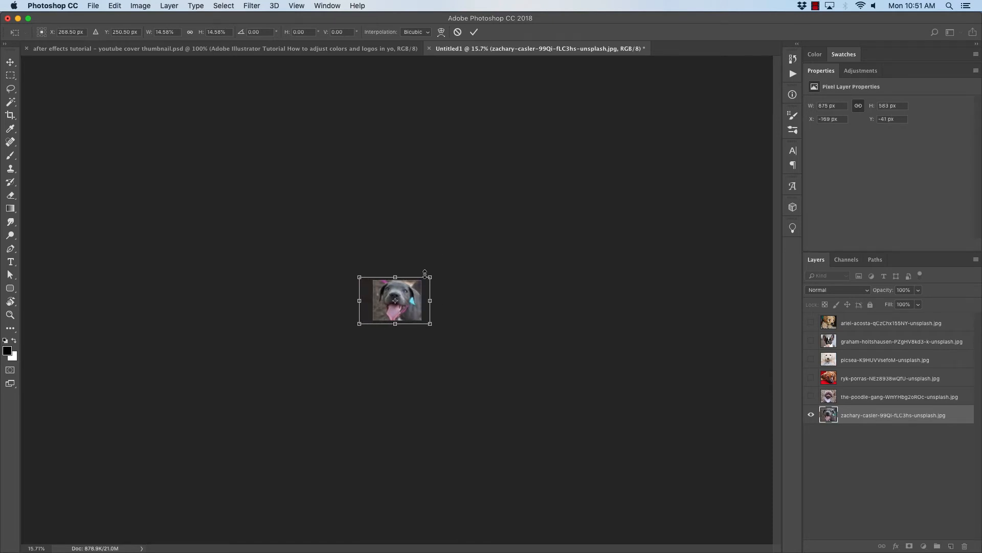
key("shift+Left")
key("shift+Left")
key("shift+Left")
key("Return")
- Zoom the canvas to 100% and toggle each layer's visibility in turn to review every dog photo
key("super+equal")
key("super+equal")
key("super+equal")
key("super+equal")
key("super+equal")
key("super+equal")
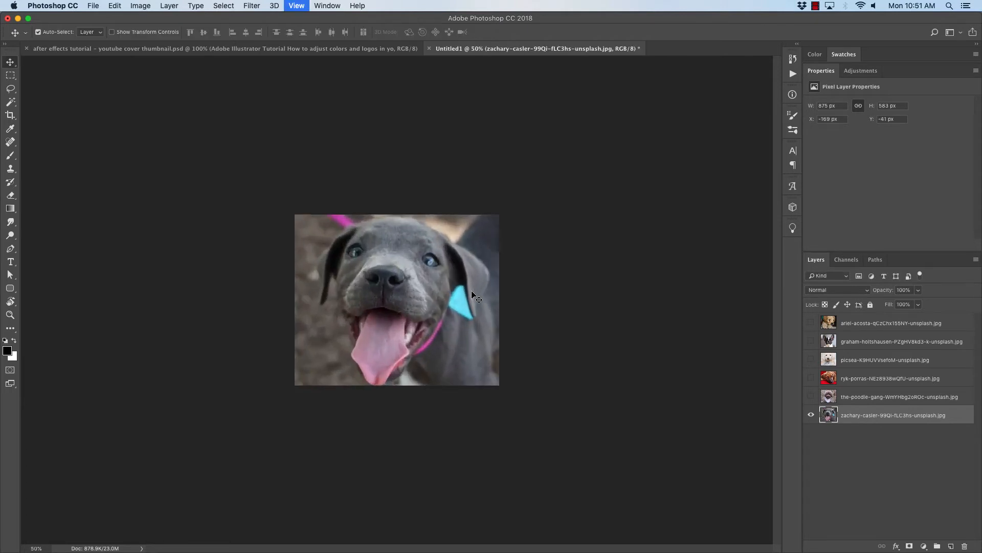
key("super+minus")
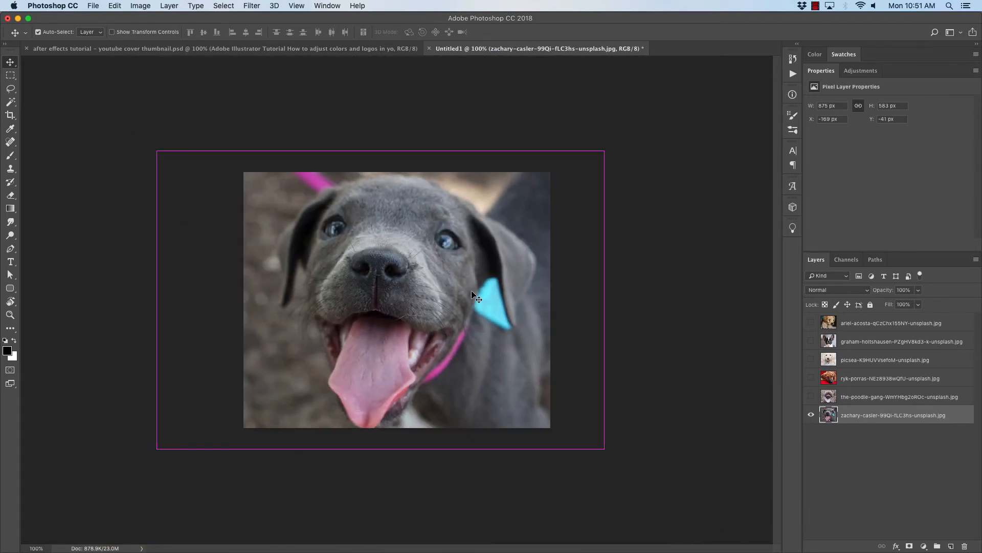
left_click(811, 415)
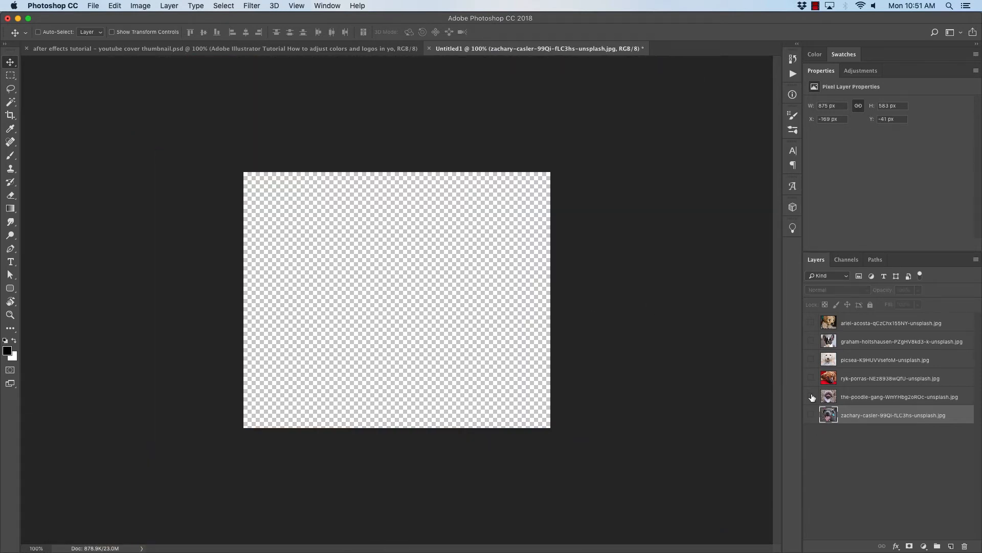
left_click(811, 396)
left_click(811, 396)
left_click(811, 378)
left_click(811, 378)
left_click(811, 360)
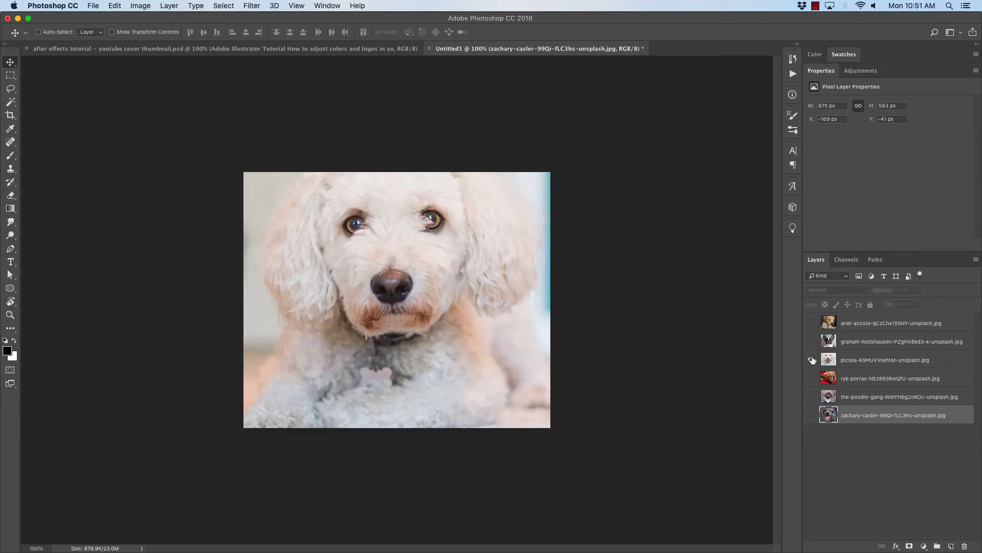
left_click(812, 359)
left_click(812, 342)
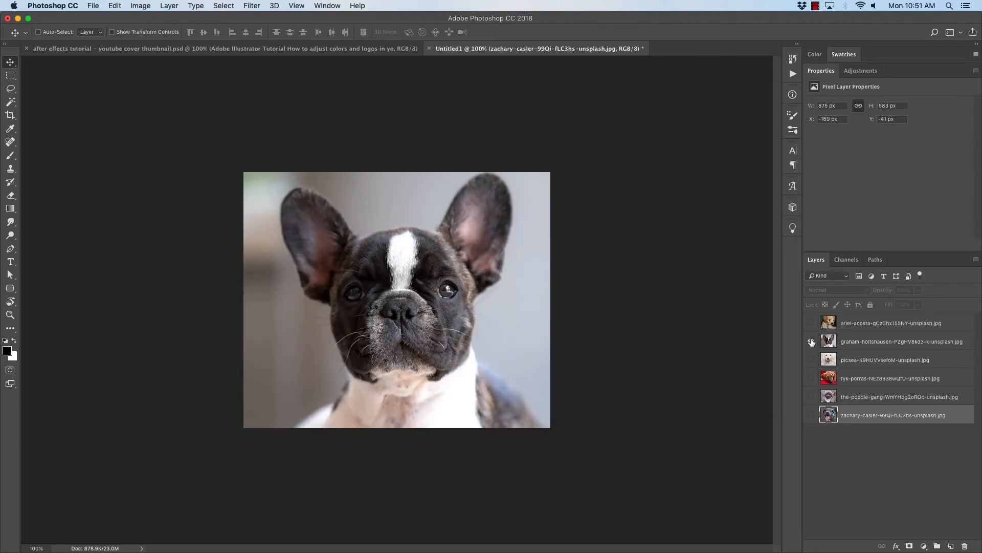
left_click(811, 341)
left_click(812, 323)
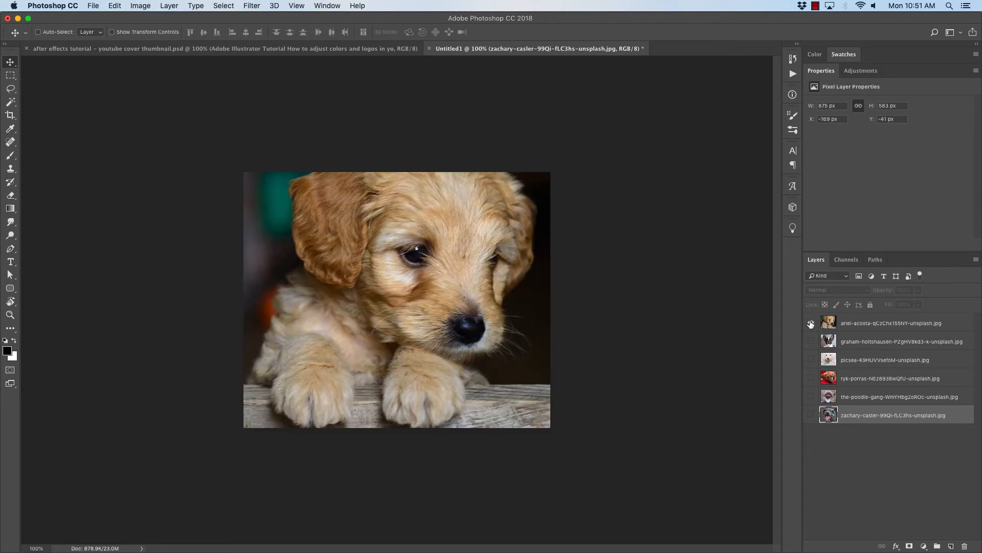
left_click(811, 323)
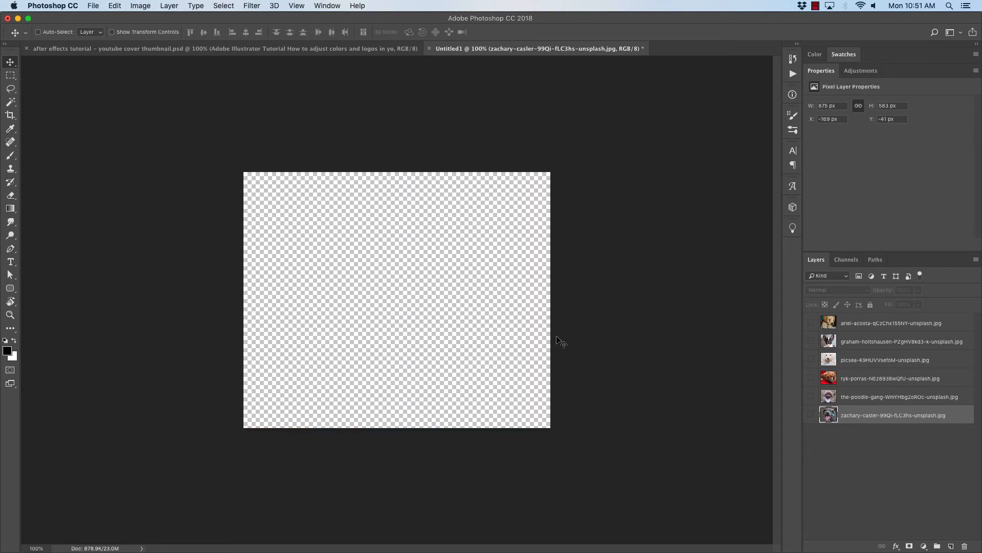
left_click(811, 323)
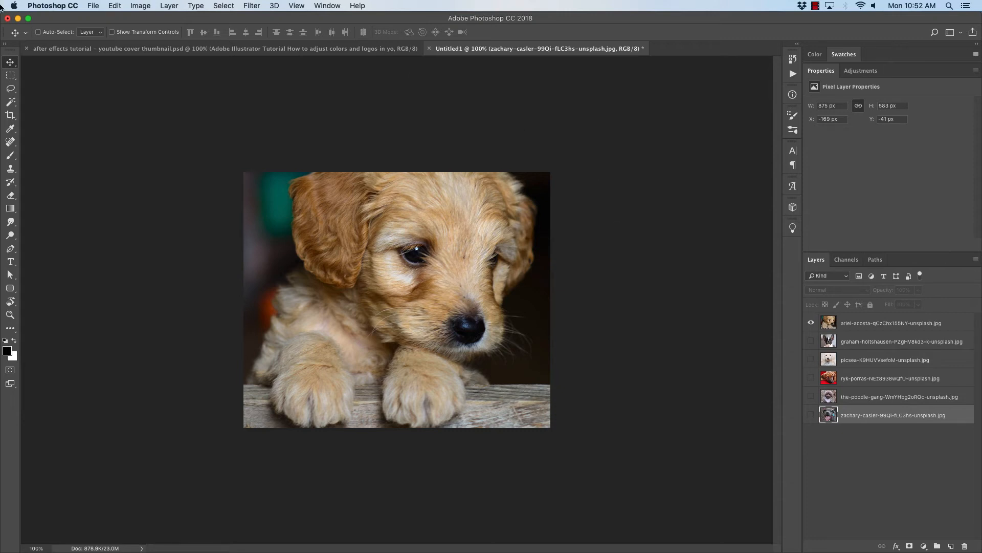
- Export the golden puppy layer with Save for Web as a 600×500 JPEG named puppy1.jpg on the Desktop
left_click(101, 6)
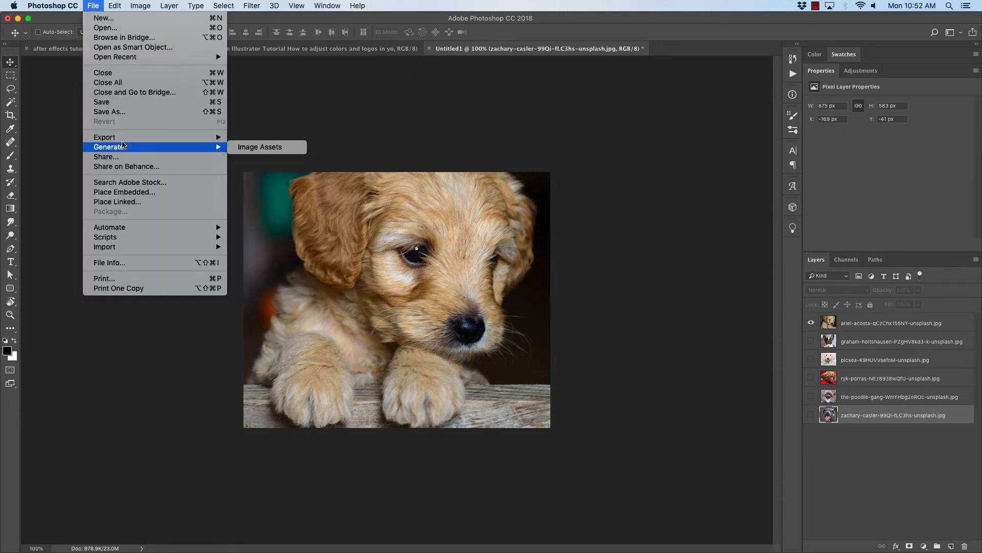
mouse_move(124, 139)
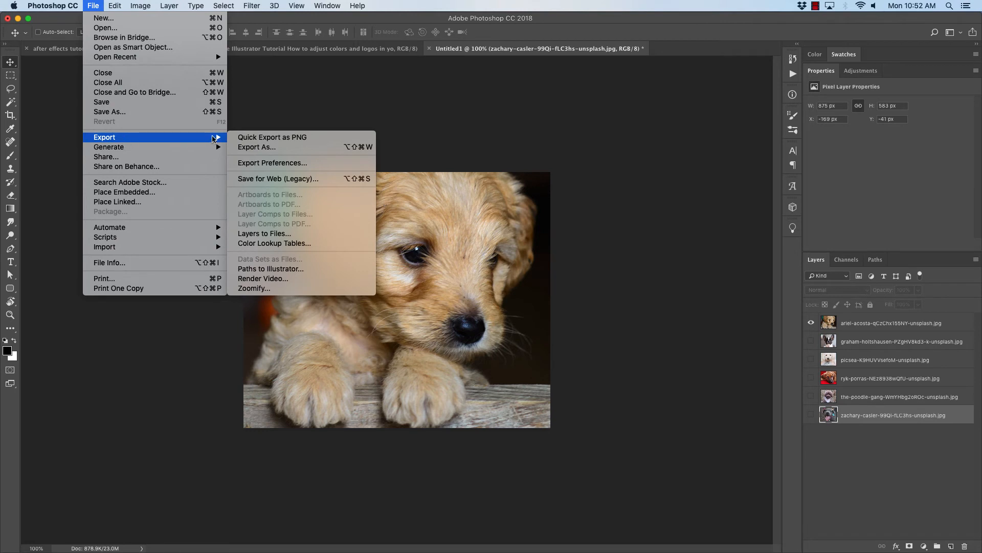
left_click(336, 179)
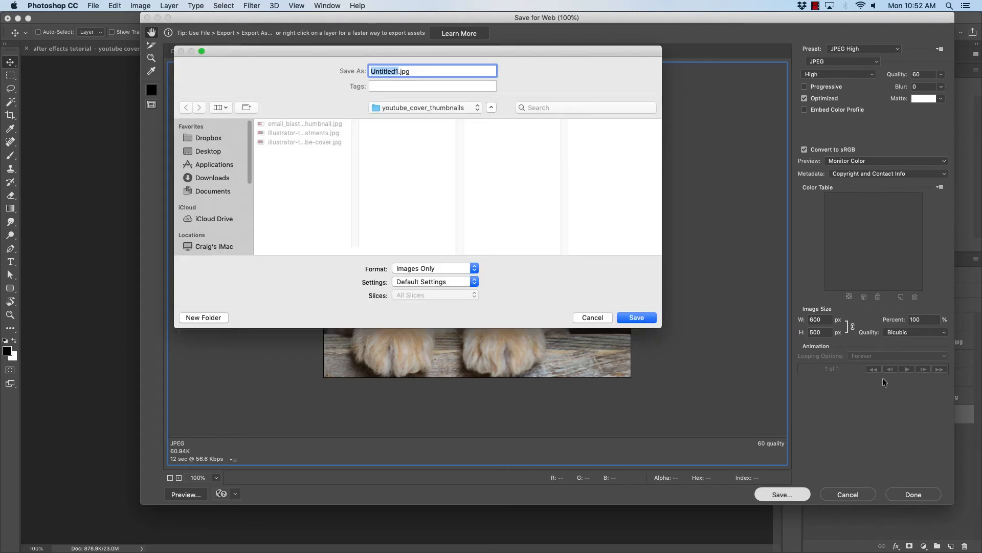
key("super+shift+d")
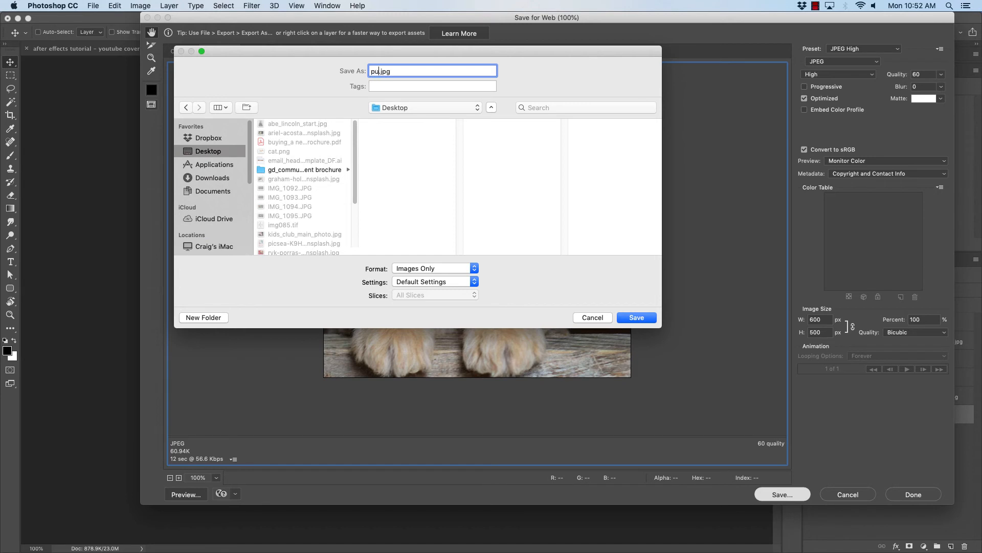
type("ppy1")
left_click(636, 315)
- Show only the French bulldog layer and save it for web to the Desktop as puppy2.jpg
left_click(811, 324)
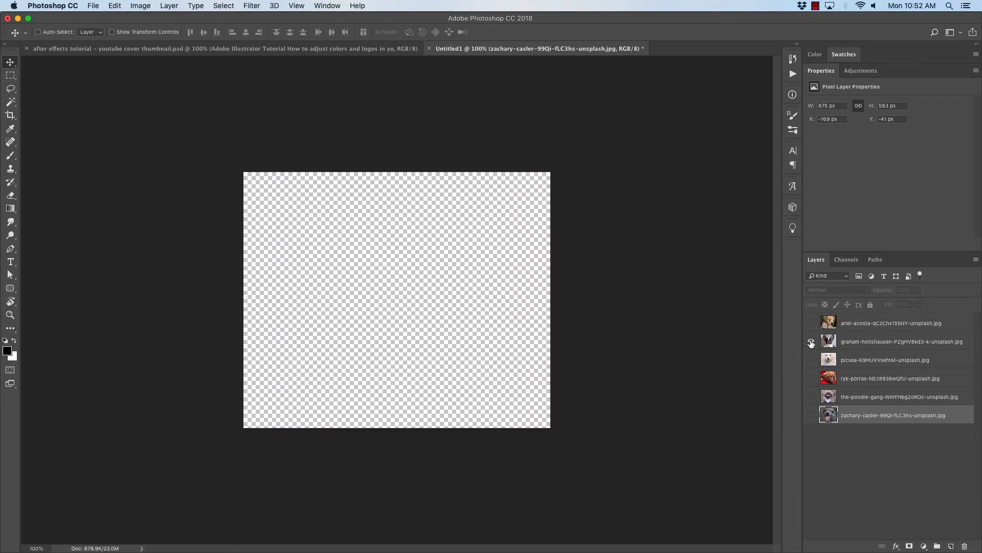
left_click(811, 341)
key("super+alt+shift+s")
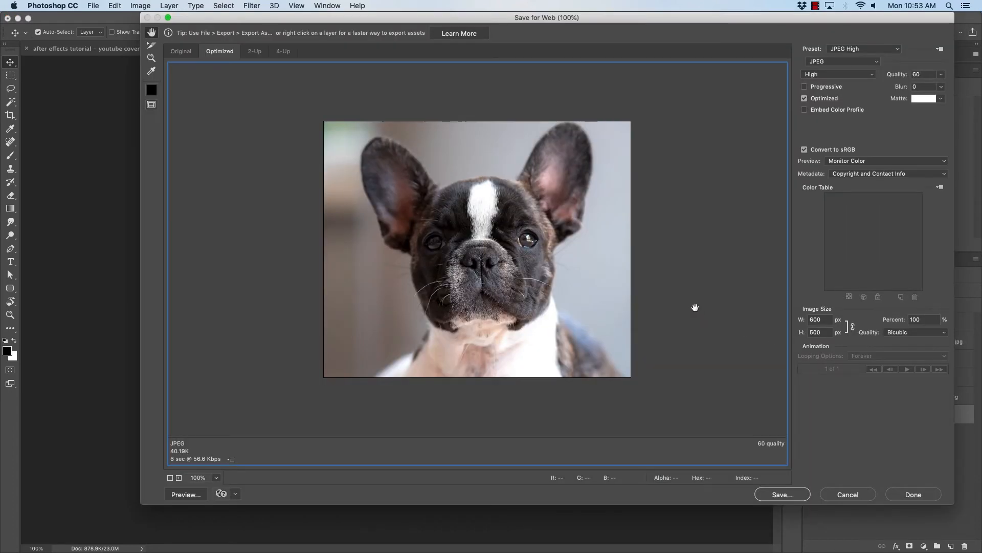
left_click(783, 494)
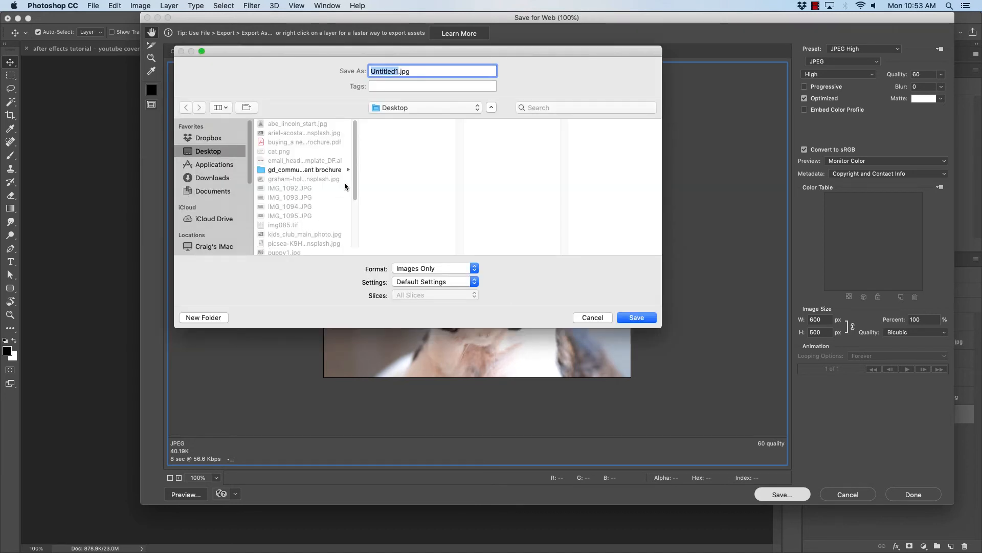
left_click_drag(660, 328, 663, 446)
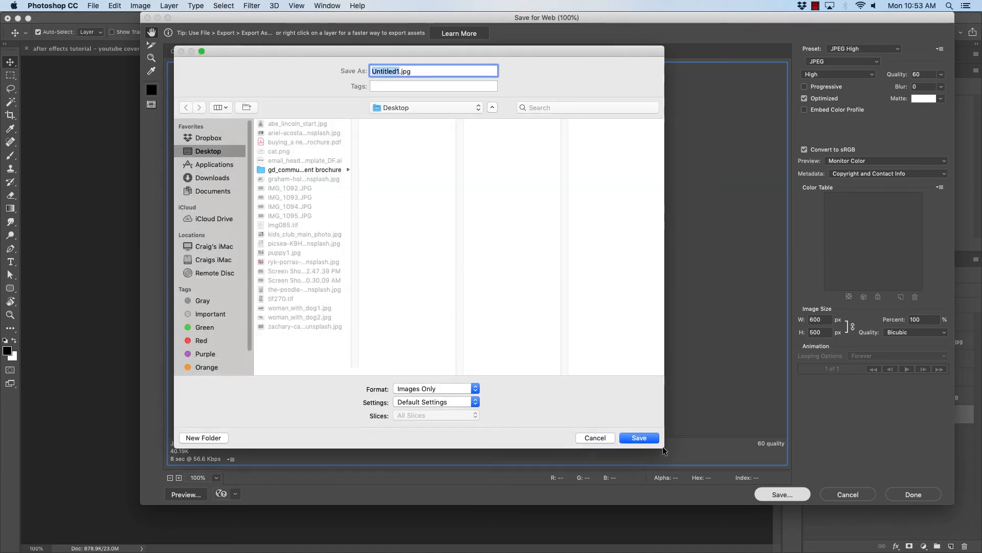
left_click(282, 254)
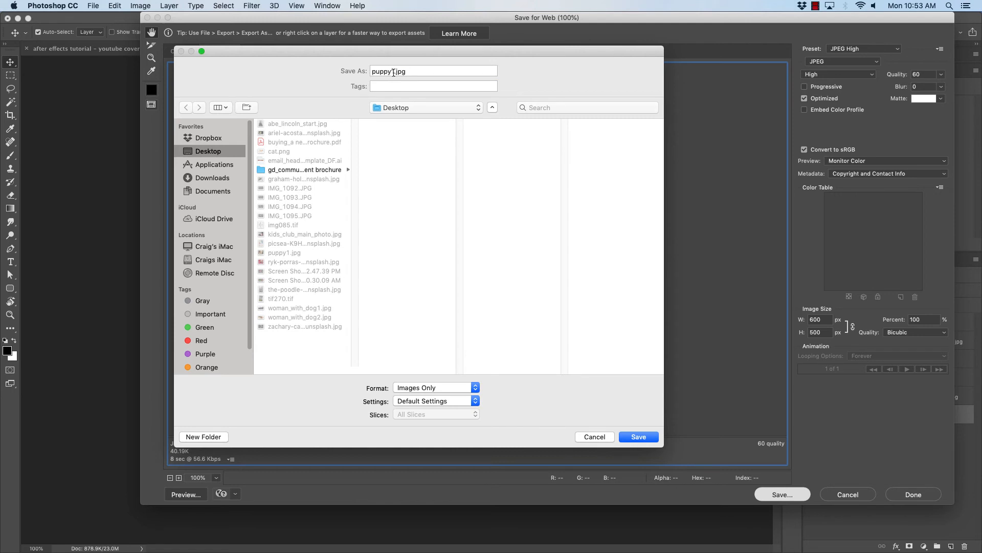
key("Return")
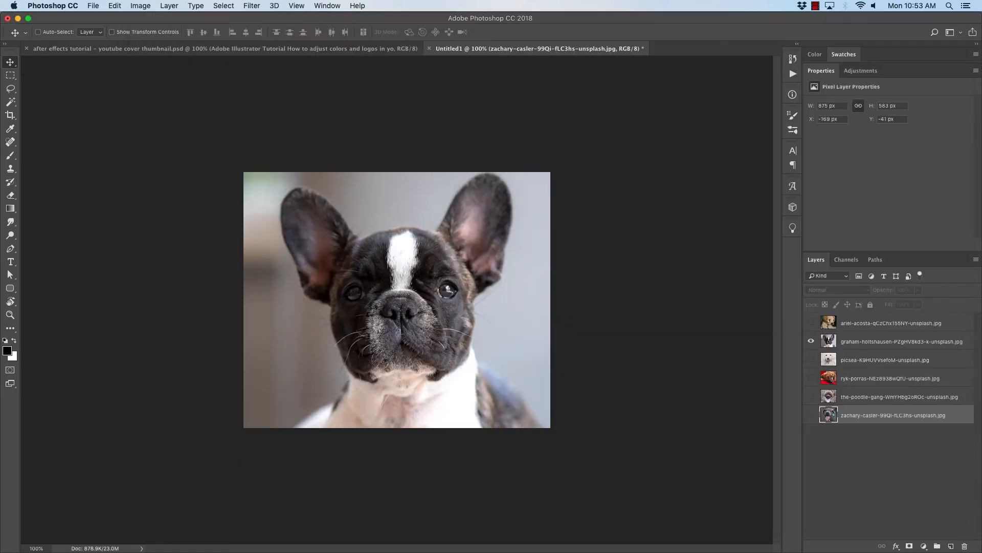
- Show only the white poodle layer and save it for web to the Desktop as puppy3.jpg
left_click(811, 342)
left_click(811, 359)
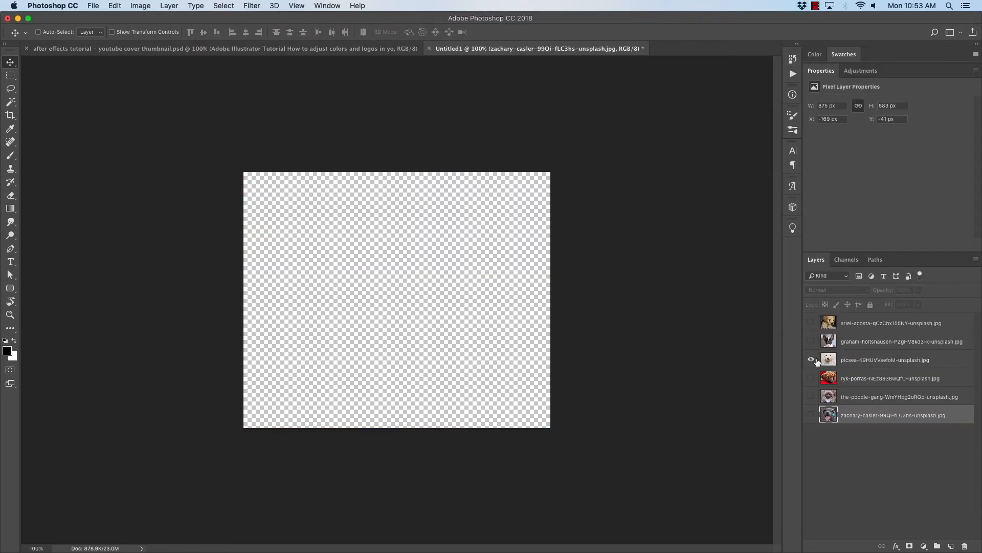
left_click(825, 361)
key("alt+shift+super+s")
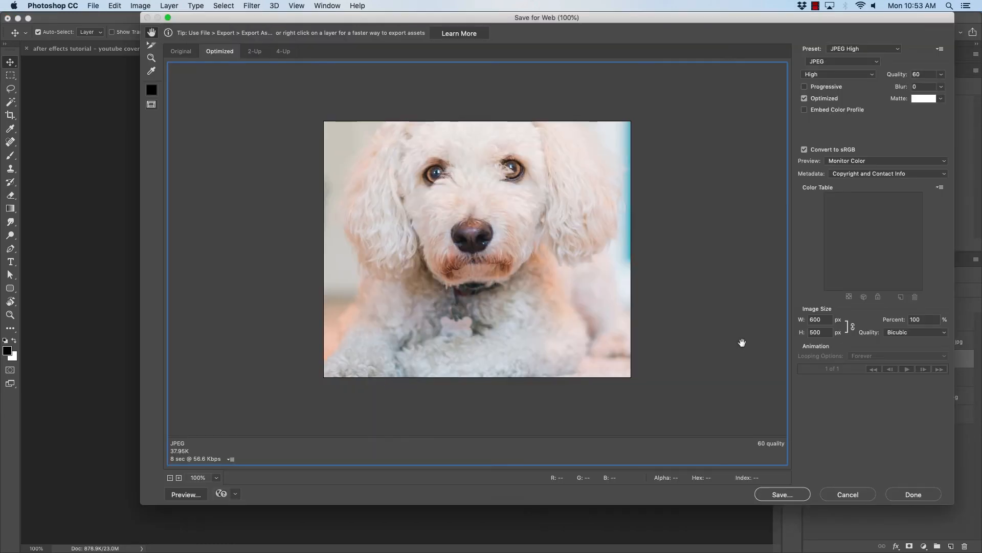
key("Return")
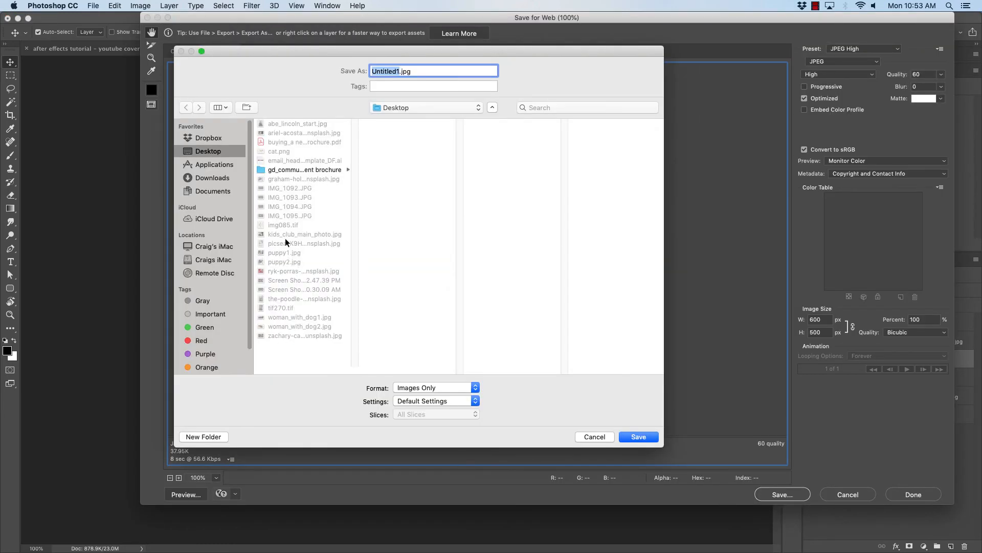
left_click(284, 261)
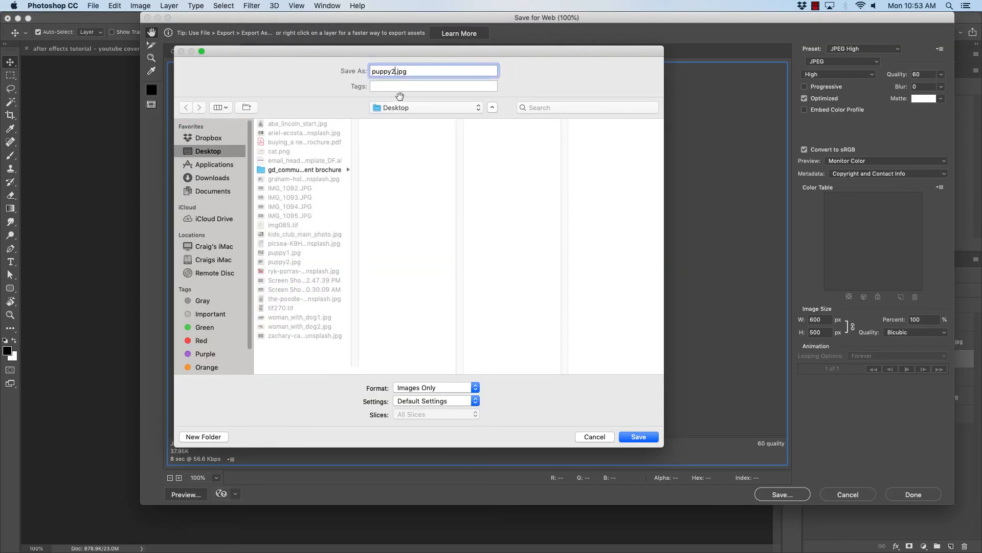
key("BackSpace")
type("3")
key("Return")
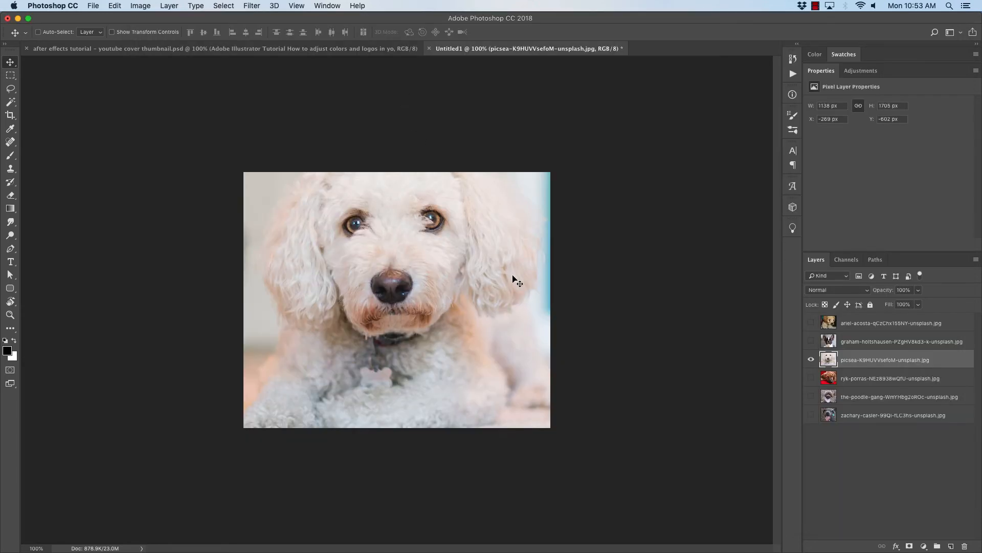
- Show only the brown puppy on red layer and save it for web to the Desktop as puppy4.jpg
left_click(811, 359)
left_click(811, 378)
left_click(825, 378)
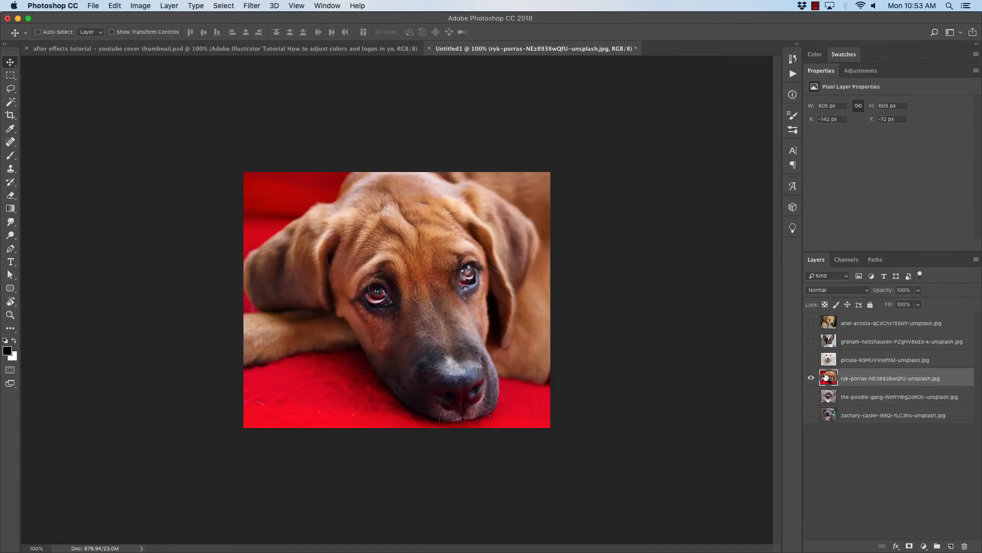
key("super+alt+shift+s")
key("Return")
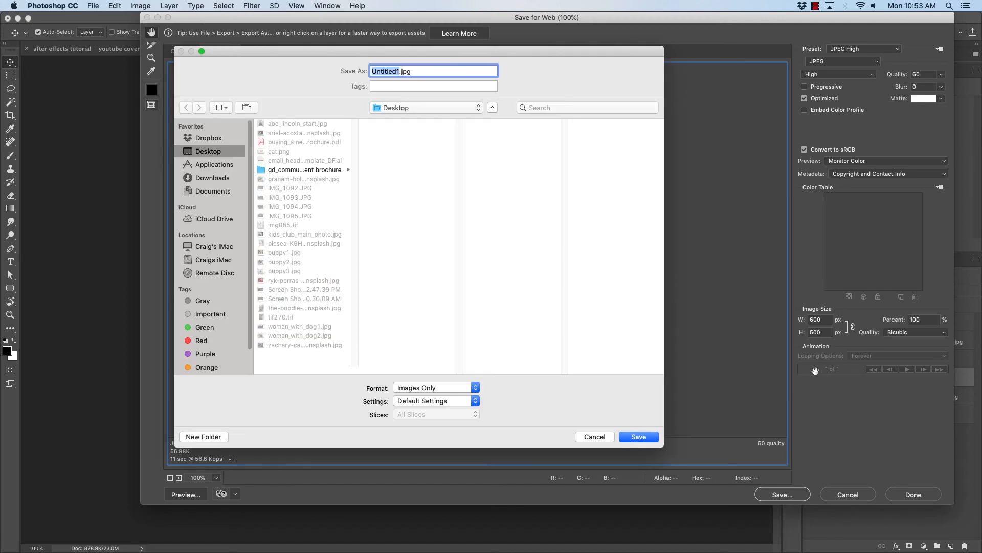
left_click(285, 270)
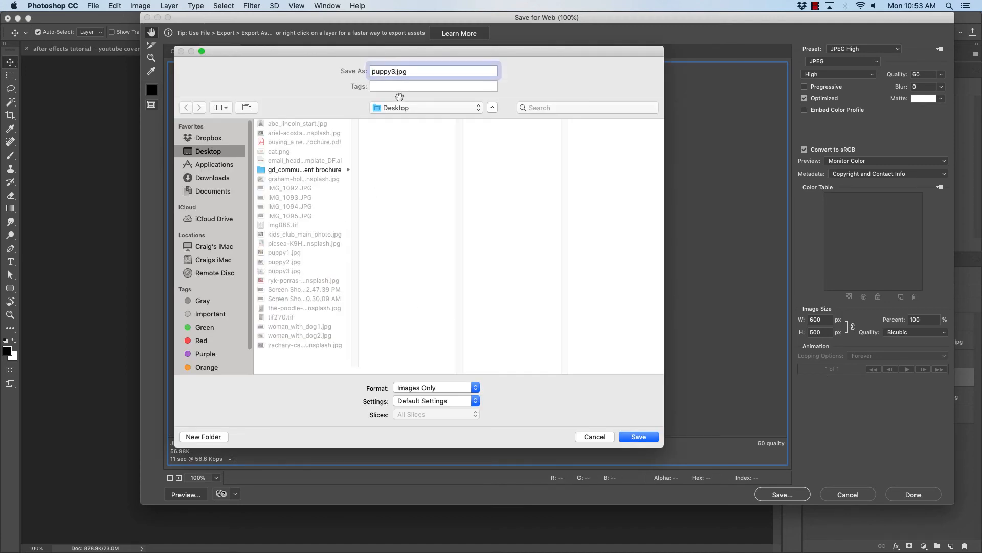
key("BackSpace")
type("4")
key("Return")
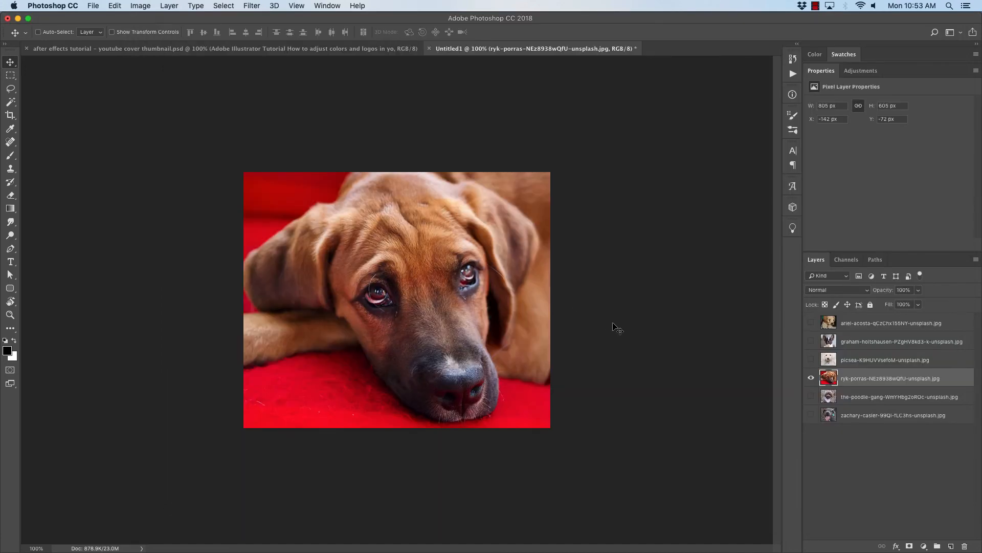
- Show only the curly brown poodle layer and save it for web to the Desktop as puppy5.jpg
left_click(810, 379)
left_click(811, 396)
left_click(829, 395)
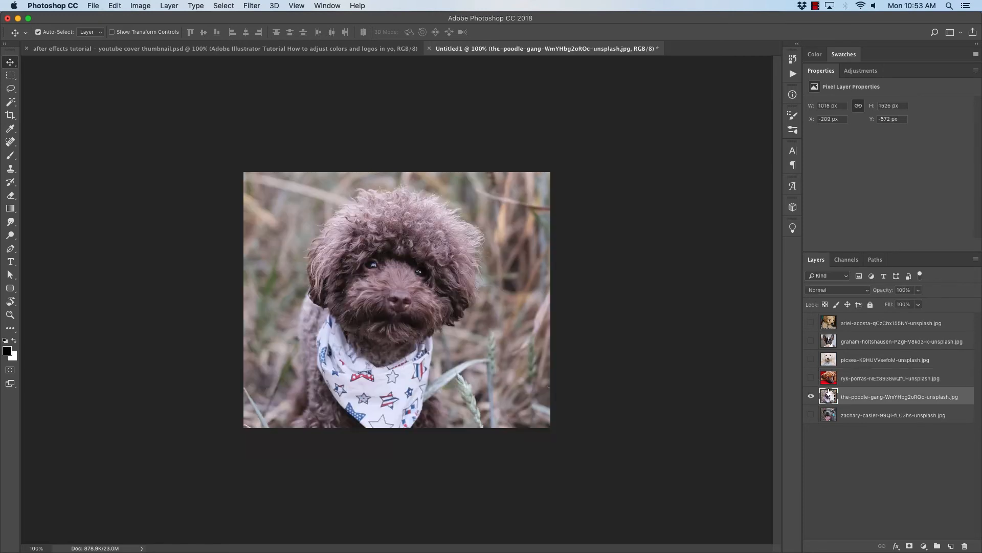
key("super+alt+shift+s")
key("Return")
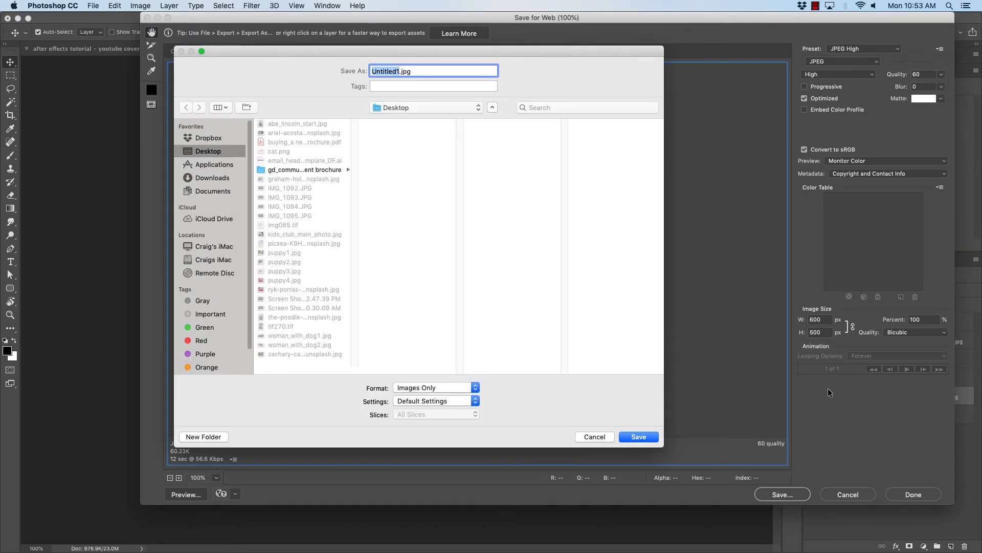
left_click(285, 280)
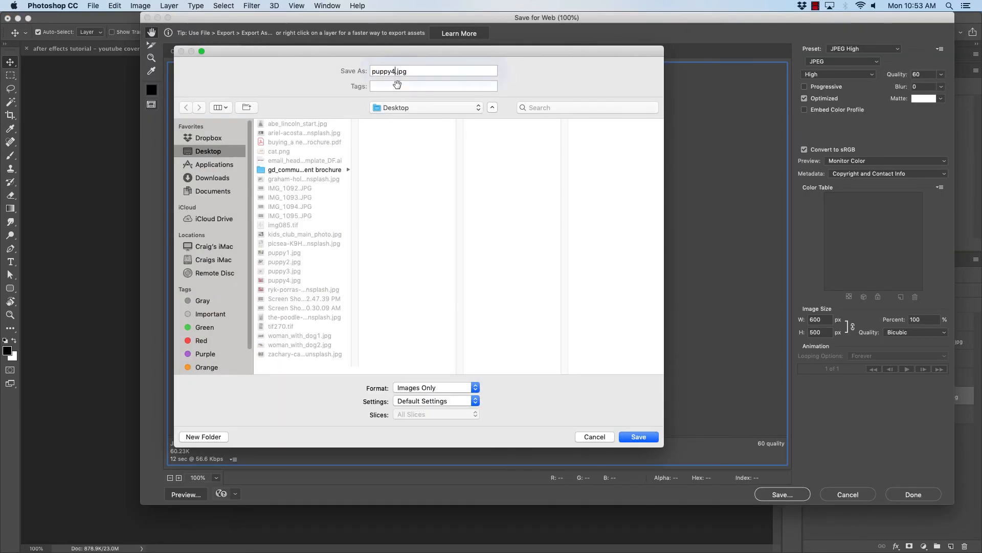
key("Return")
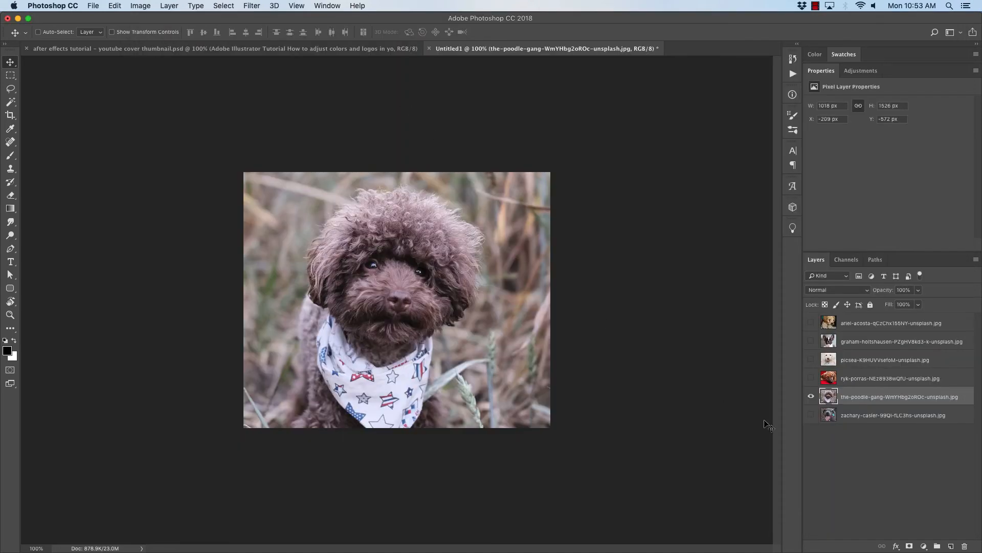
- Show only the grey puppy layer and save it for web to the Desktop as puppy6.jpg
left_click(811, 396)
left_click(827, 415)
left_click(810, 415)
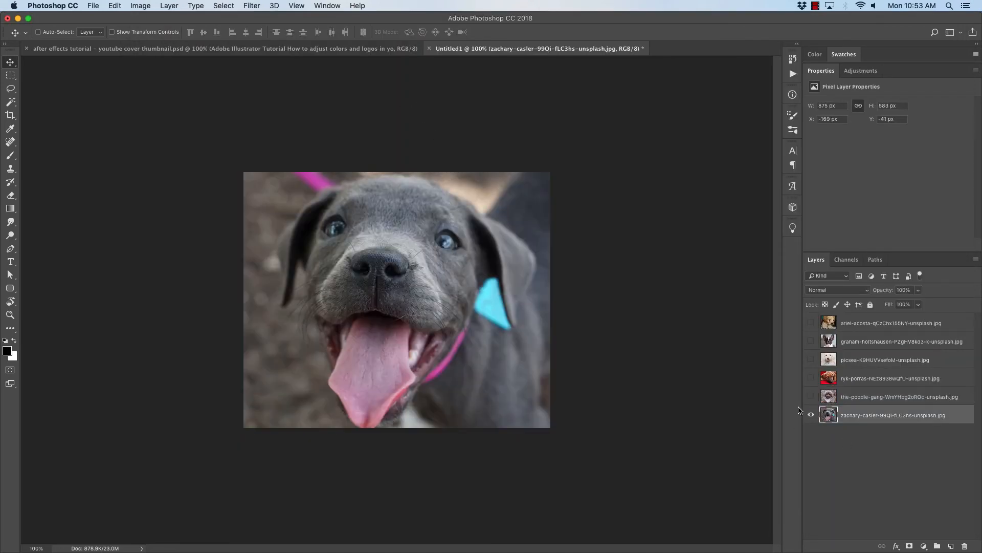
key("super+alt+shift+s")
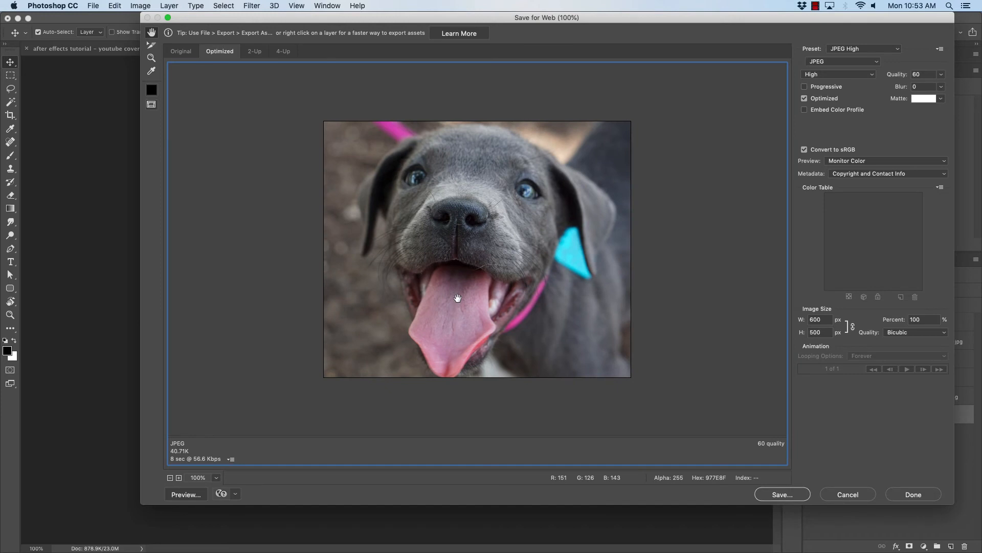
key("Return")
type("puppy5")
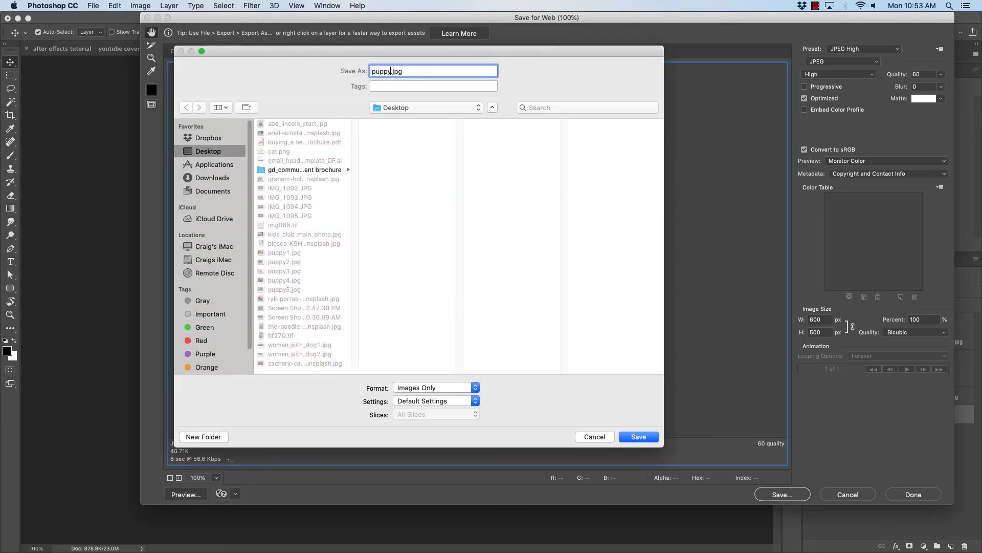
key("Return")
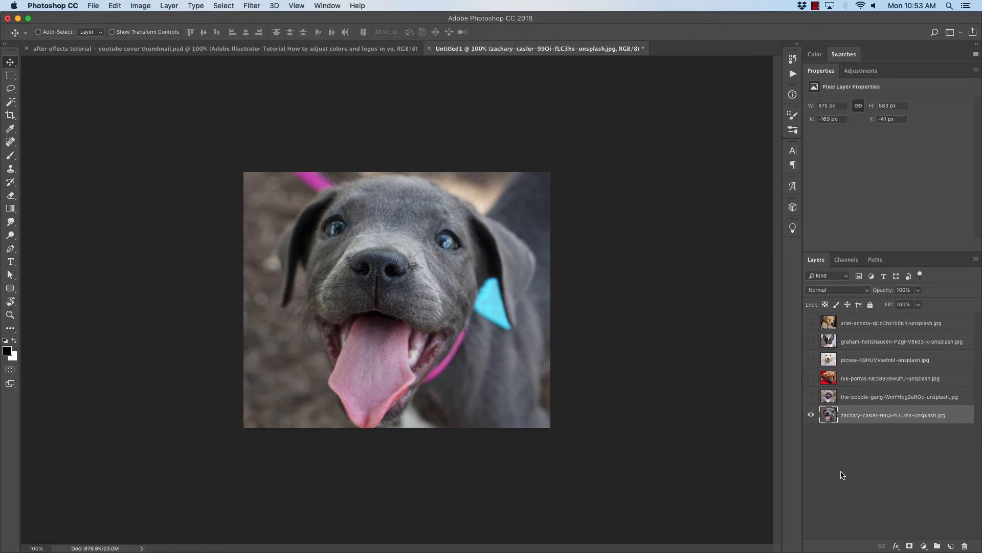
- Deselect the layer, then hide Photoshop and Adobe Bridge to reveal the desktop
left_click(842, 475)
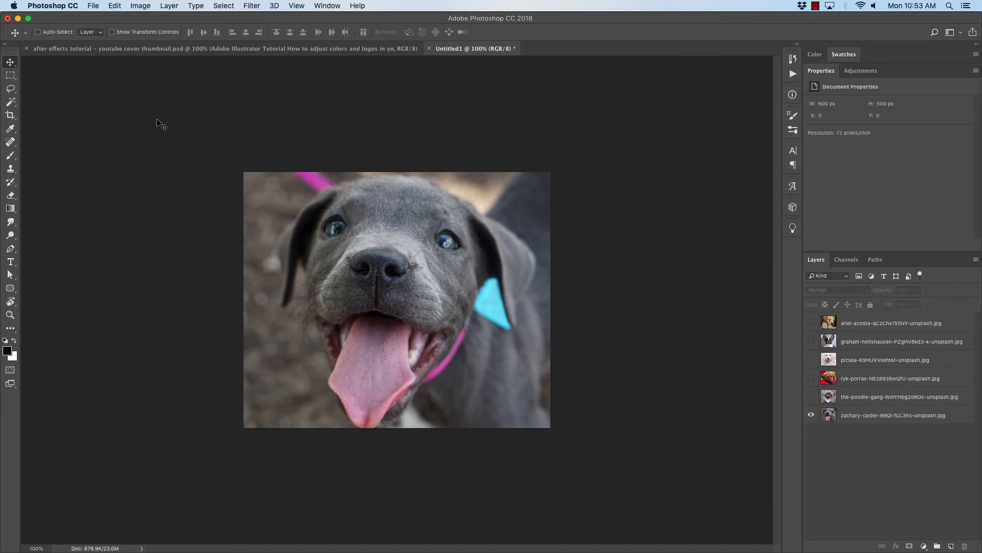
mouse_move(220, 549)
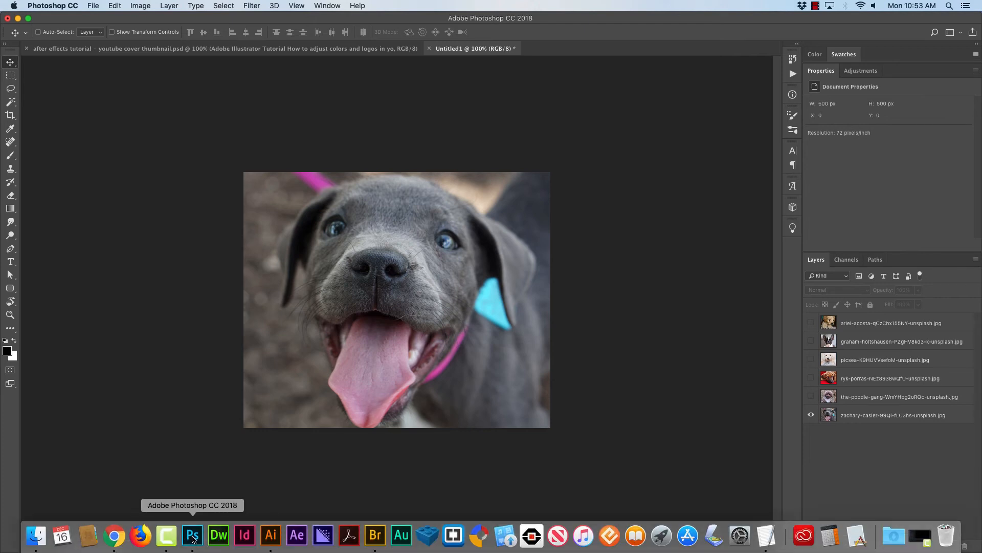
key("super+h")
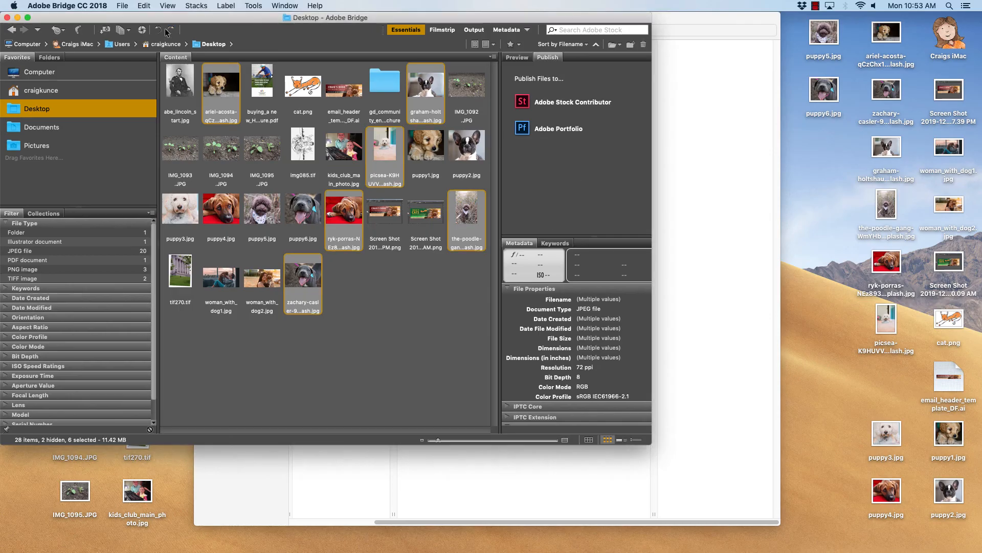
left_click(69, 5)
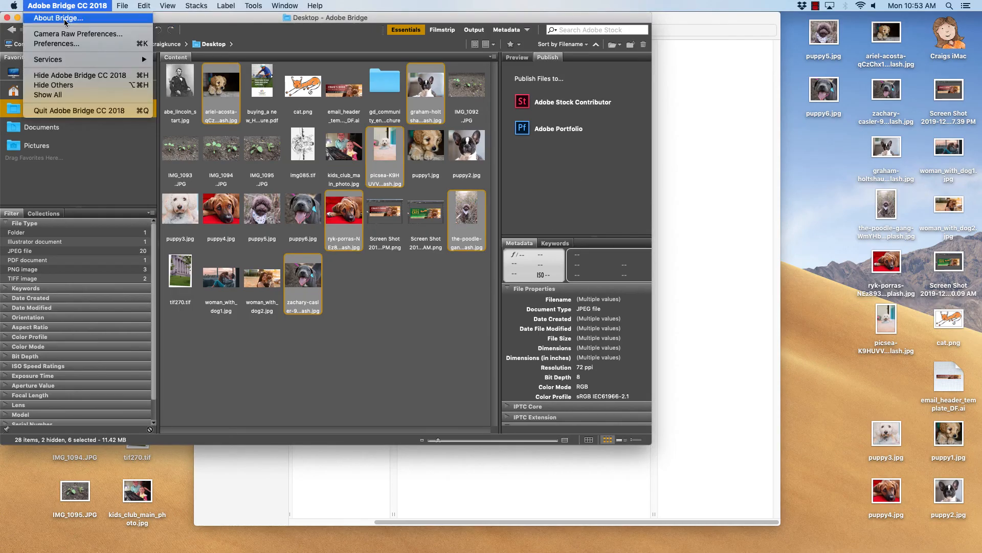
left_click(123, 76)
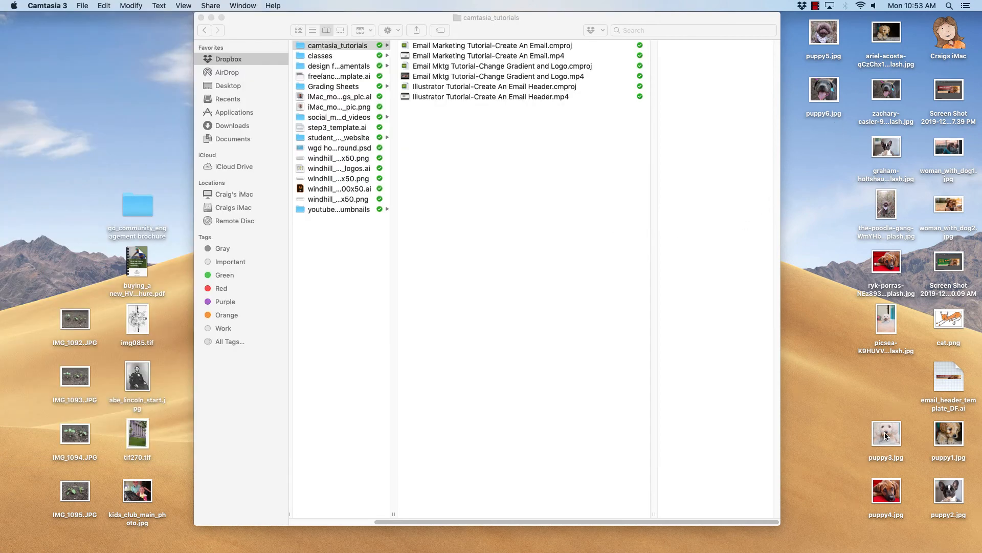
- Arrange puppy1 to puppy6 in a column on the desktop and move the original Unsplash files aside
left_click_drag(886, 435, 823, 149)
left_click_drag(888, 499, 825, 207)
left_click_drag(790, 29, 823, 319)
left_click_drag(919, 430, 962, 504)
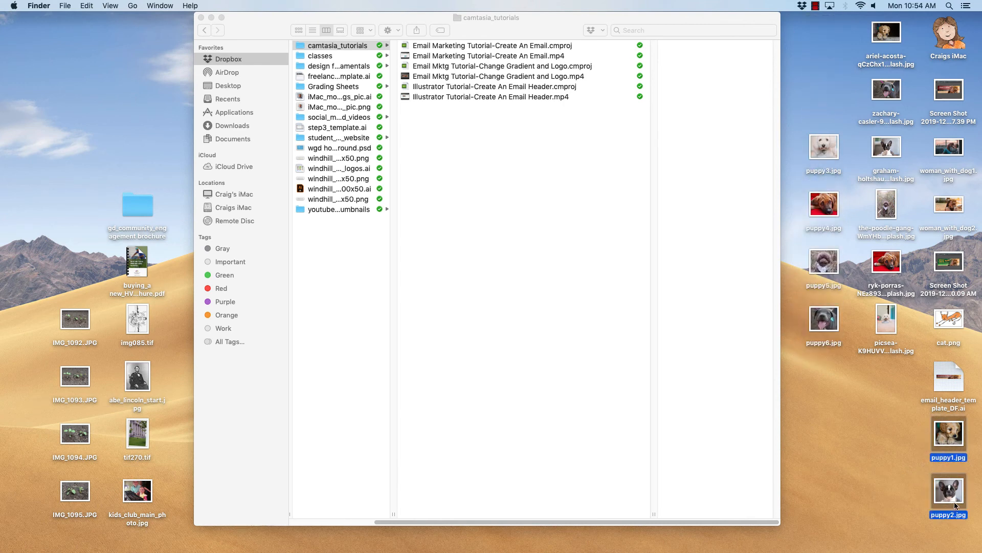
left_click_drag(956, 441, 842, 42)
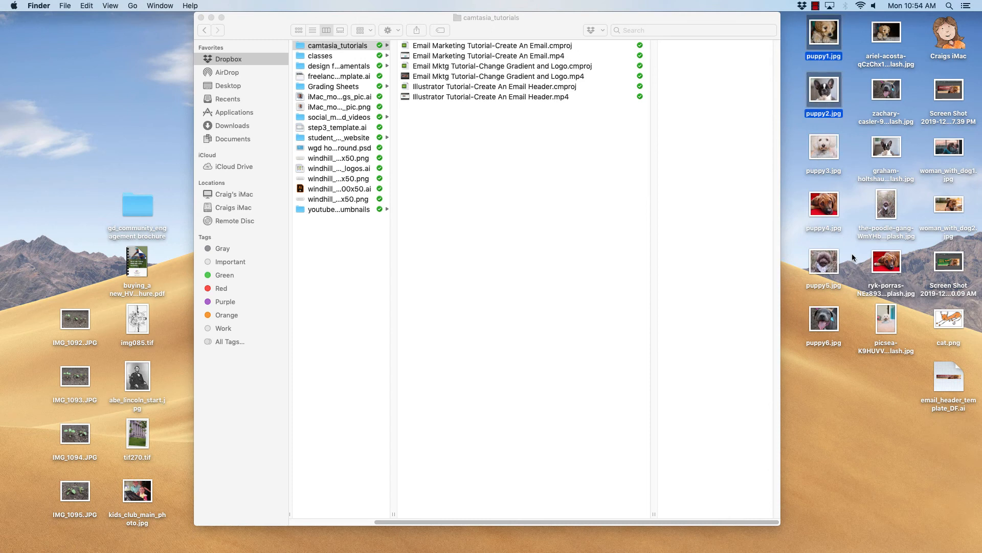
left_click_drag(861, 29, 895, 501)
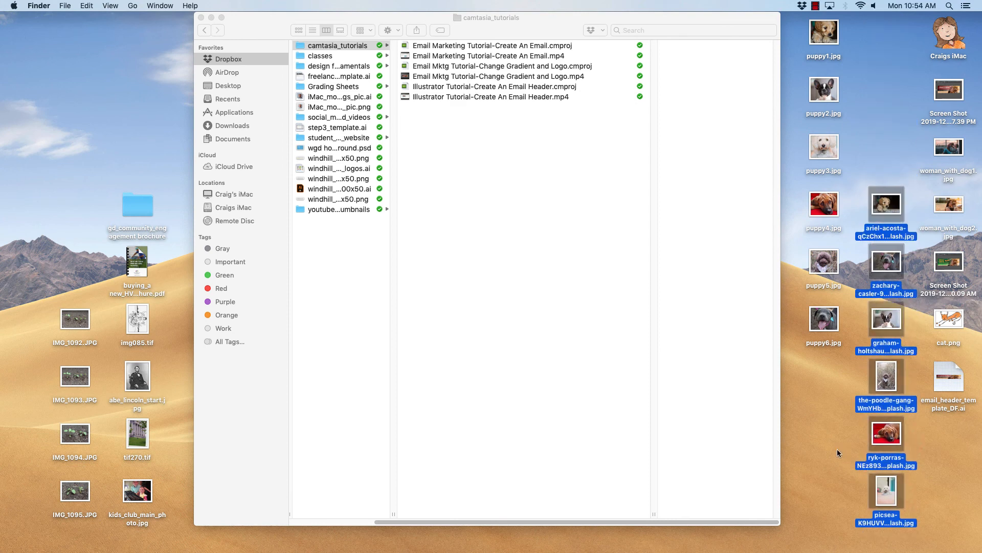
left_click(837, 450)
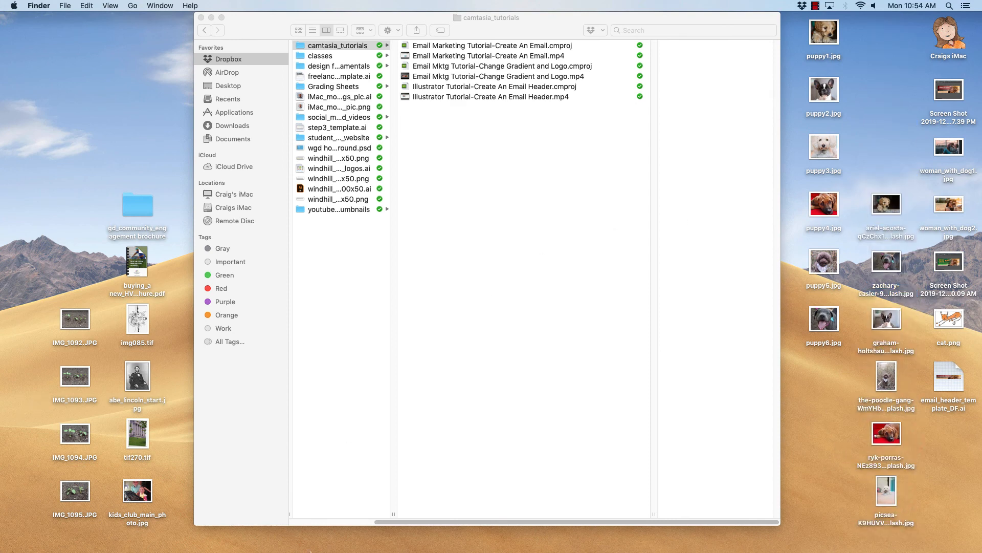
- Switch to Chrome and open the Mailchimp Campaign Builder tab
mouse_move(310, 551)
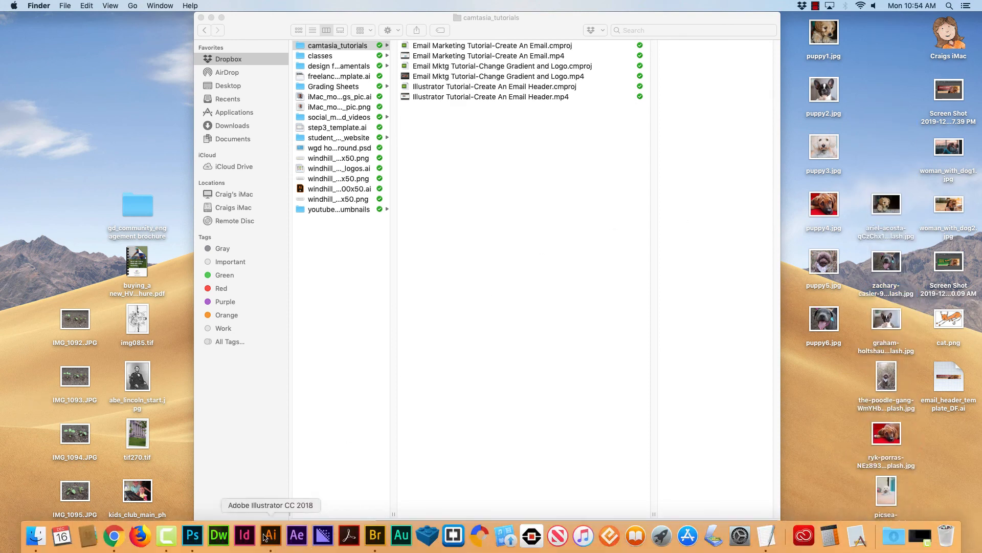
left_click(115, 538)
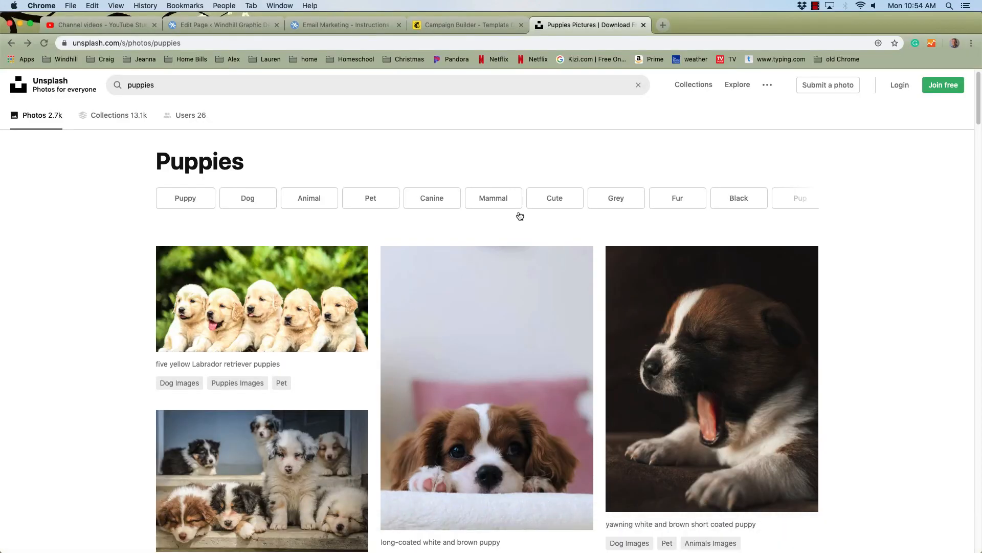
left_click(441, 25)
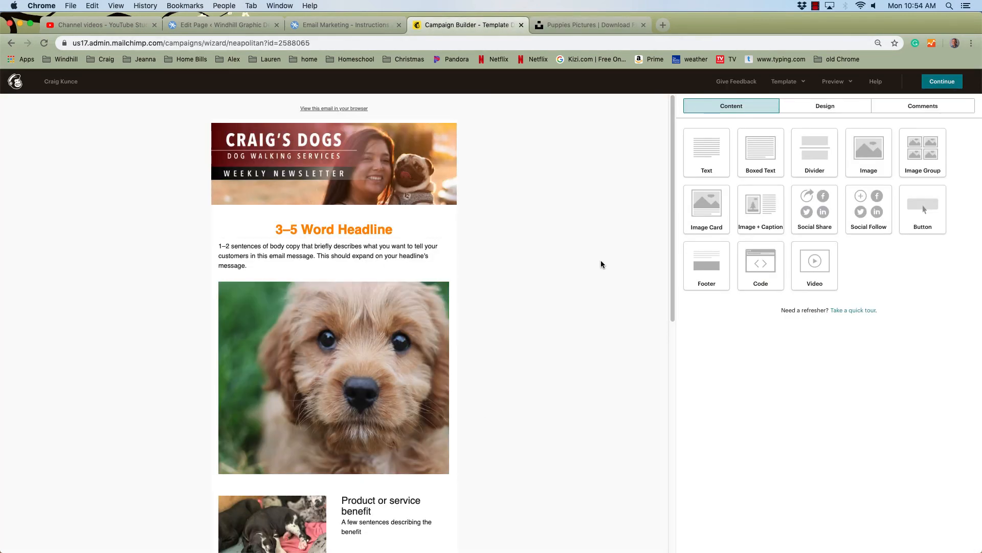
- Open the first Image + Caption block below the main puppy photo for editing
mouse_move(346, 345)
left_click_drag(671, 257, 672, 359)
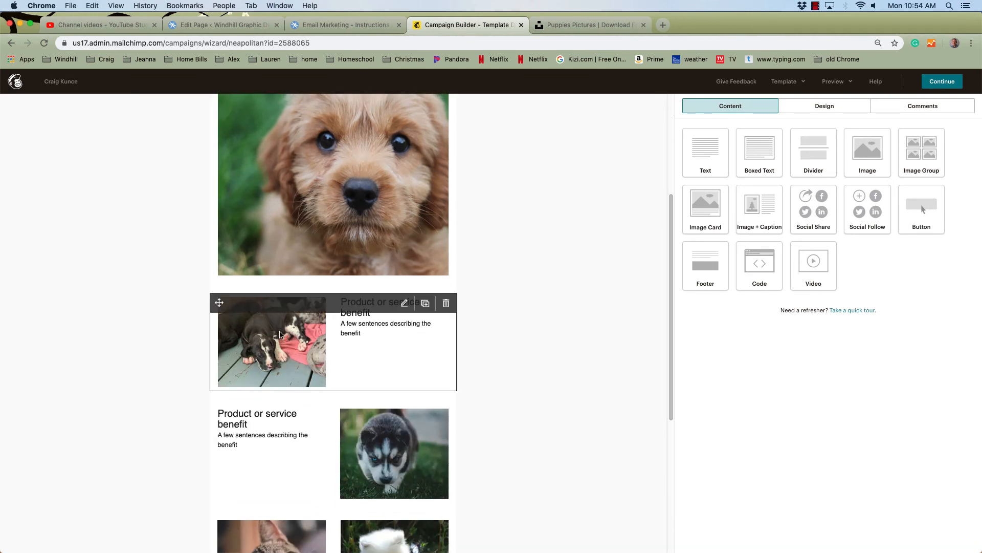
left_click(281, 334)
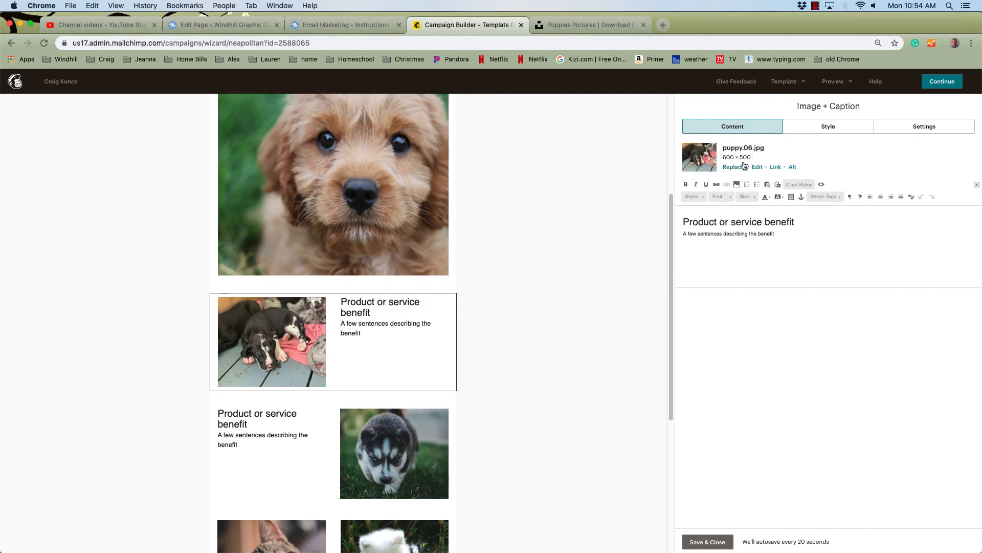
- Replace the first Image + Caption block's photo by uploading puppy1.jpg from the Desktop and selecting it
left_click_drag(672, 274, 670, 220)
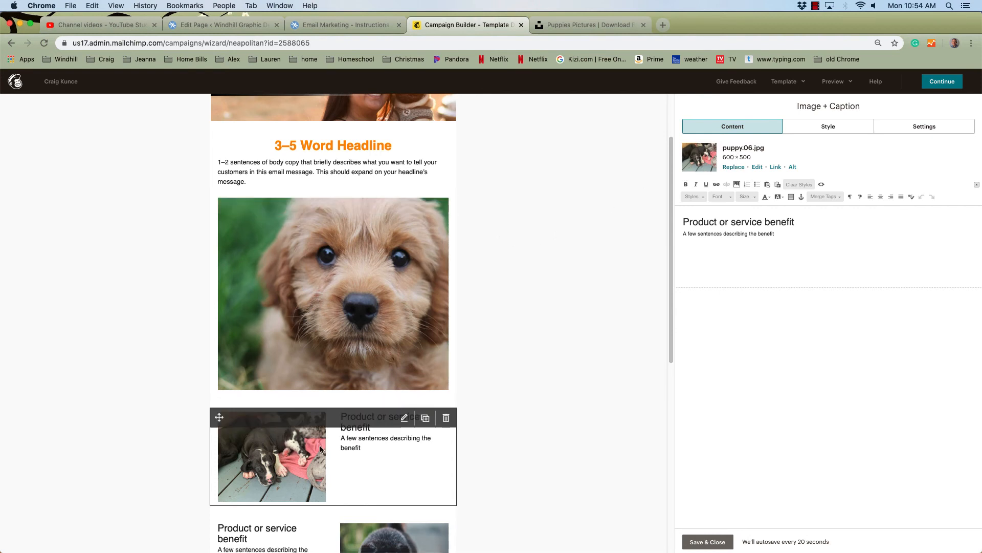
left_click(729, 167)
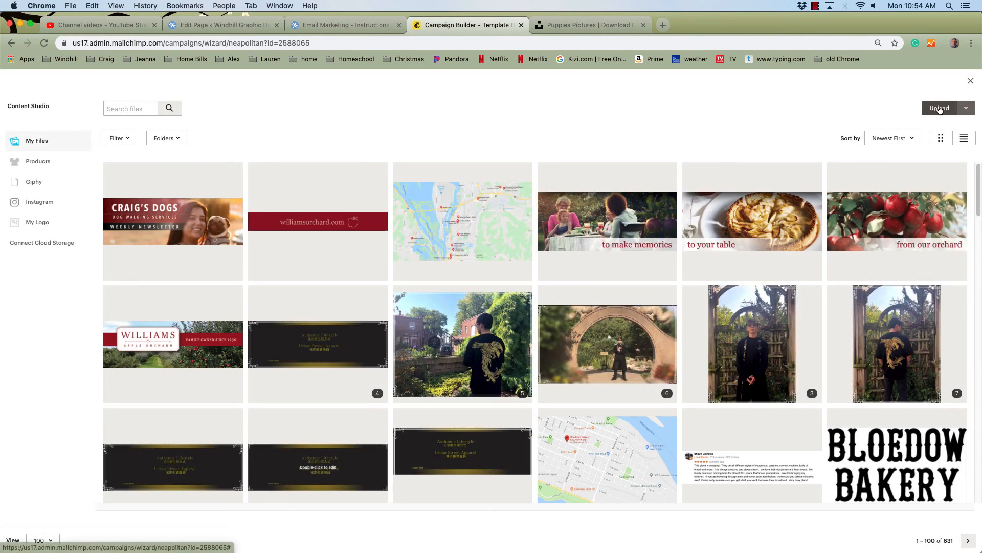
left_click(939, 108)
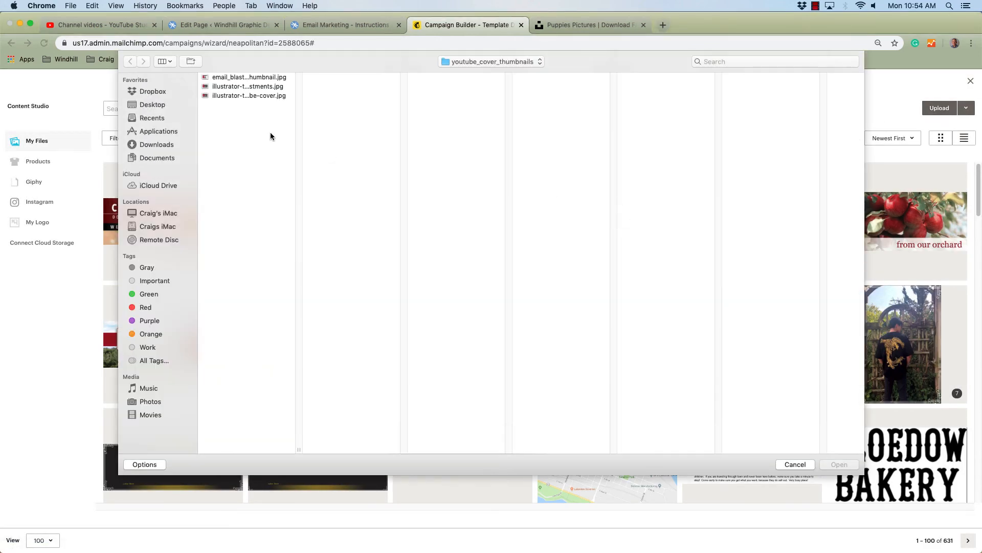
key("super+shift+d")
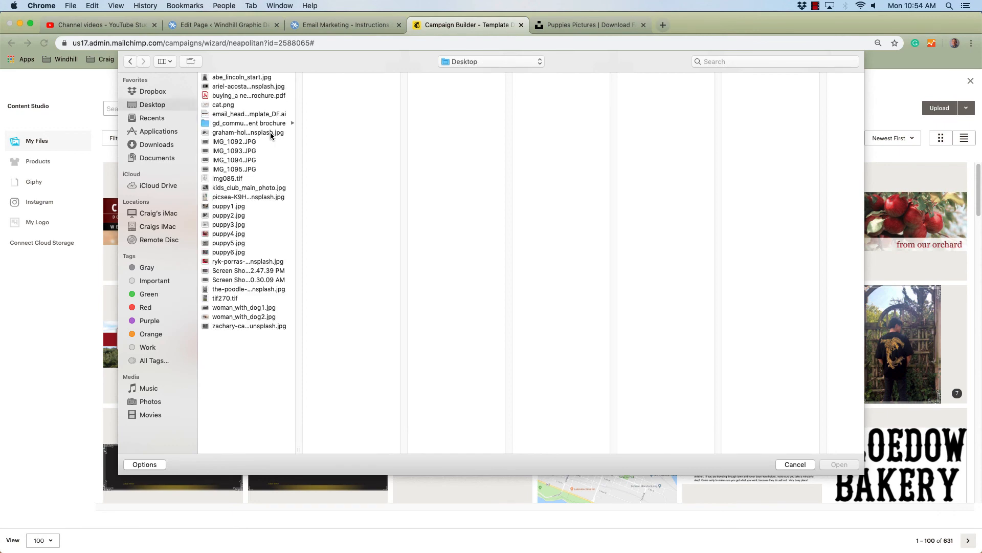
left_click(231, 206)
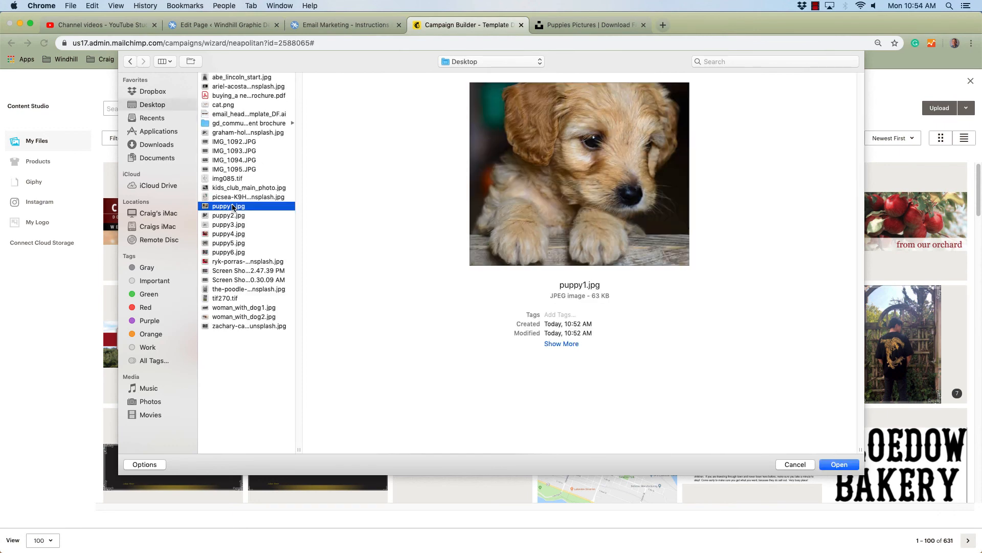
left_click(845, 465)
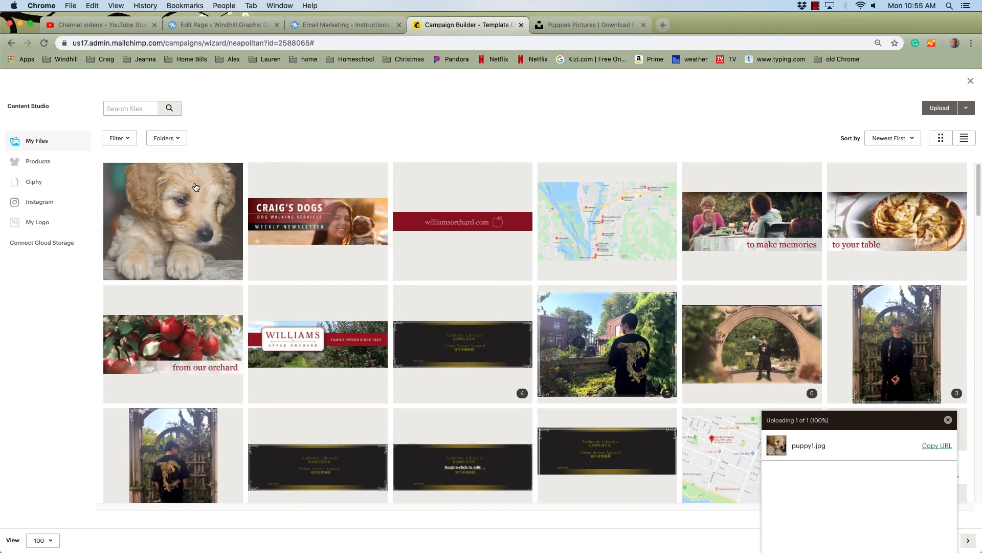
left_click(195, 187)
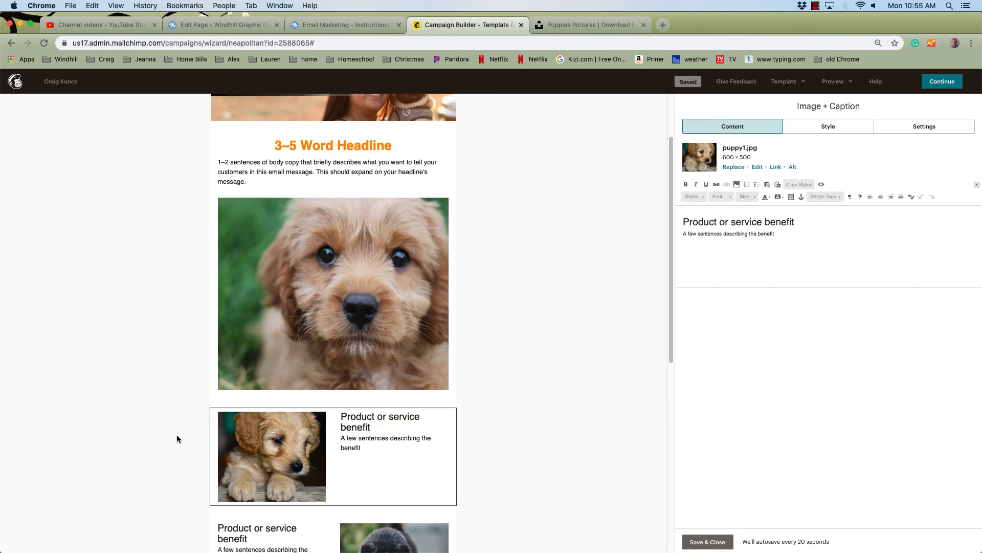
- Open the main puppy image for replacement and upload puppy4.jpg from the Desktop
left_click(393, 244)
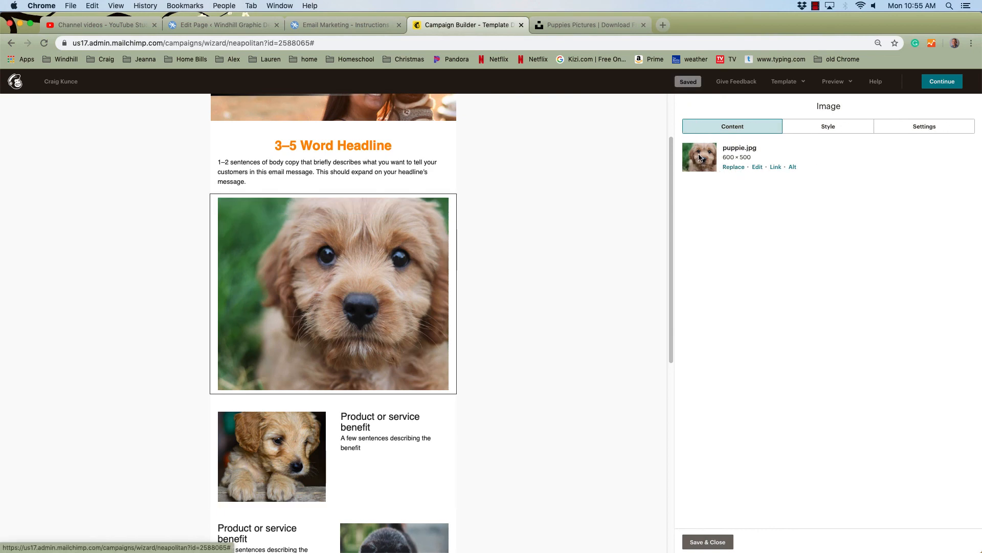
left_click(728, 167)
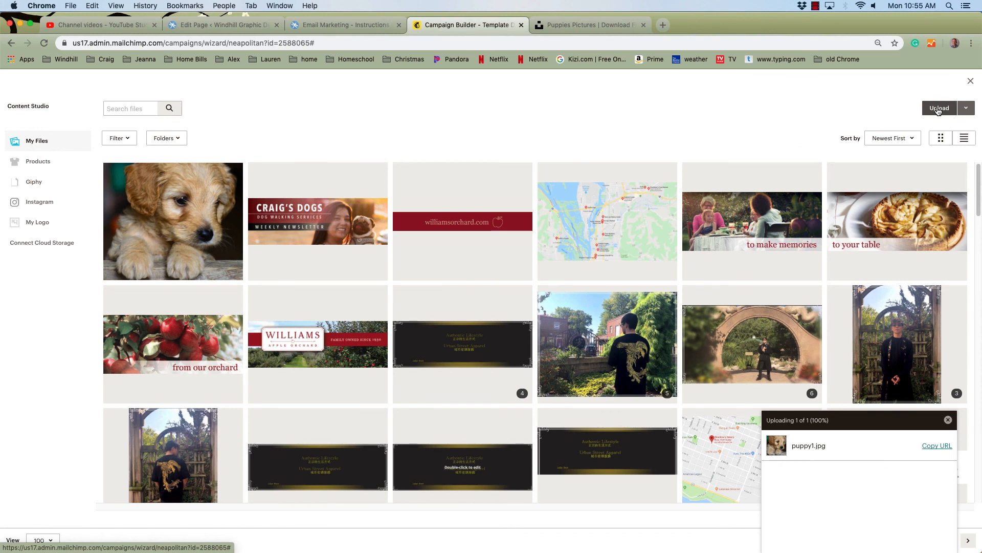
left_click(937, 109)
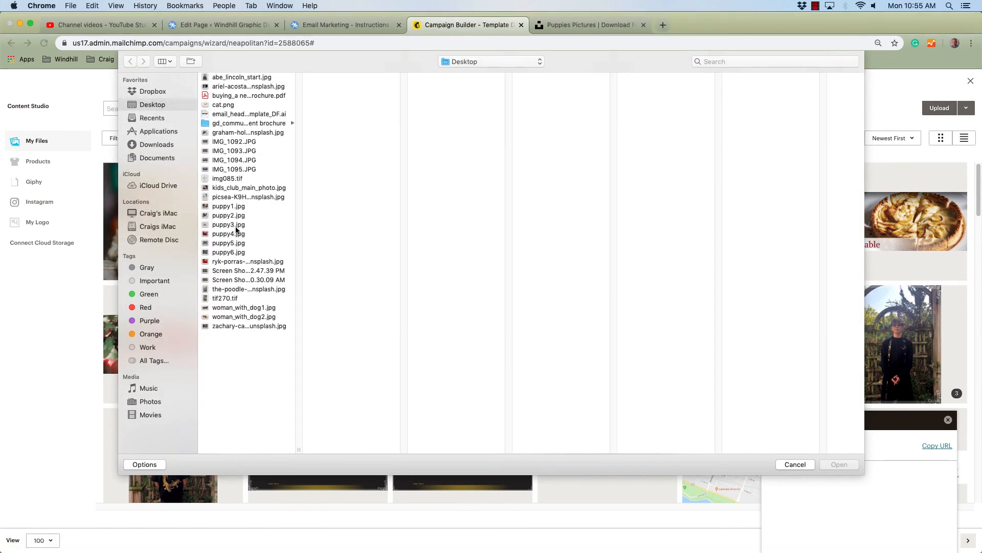
left_click(226, 226)
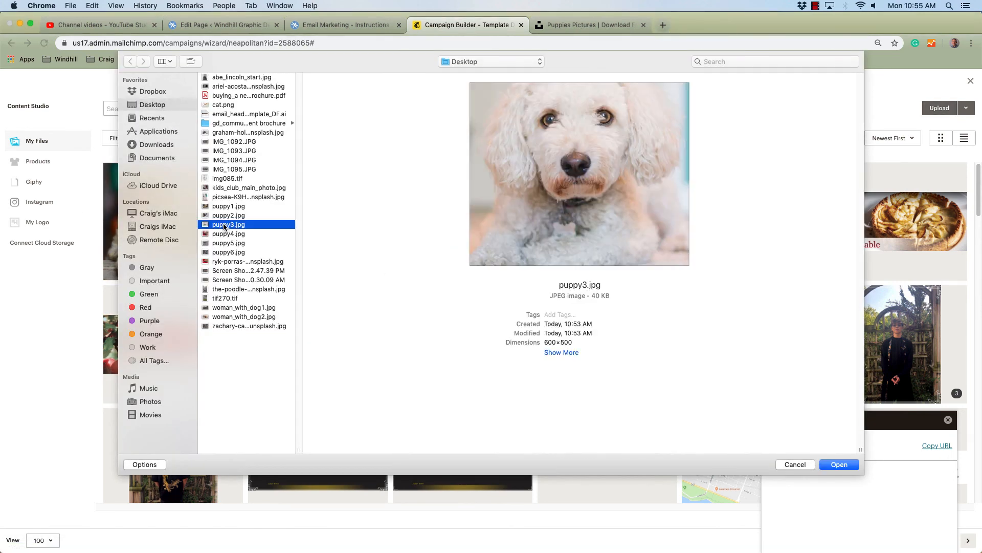
key("Up")
key("Down")
key("Down")
key("Down")
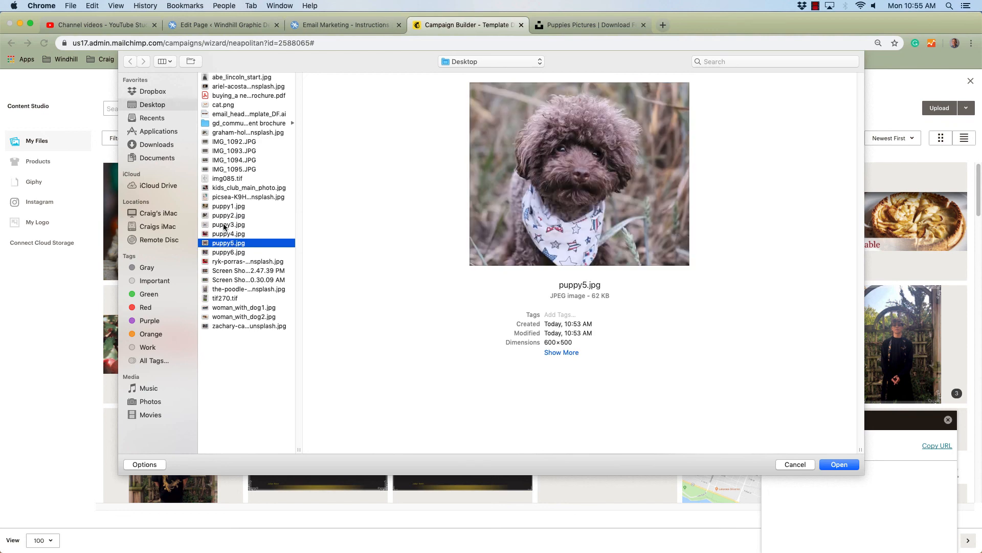
key("Up")
key("Return")
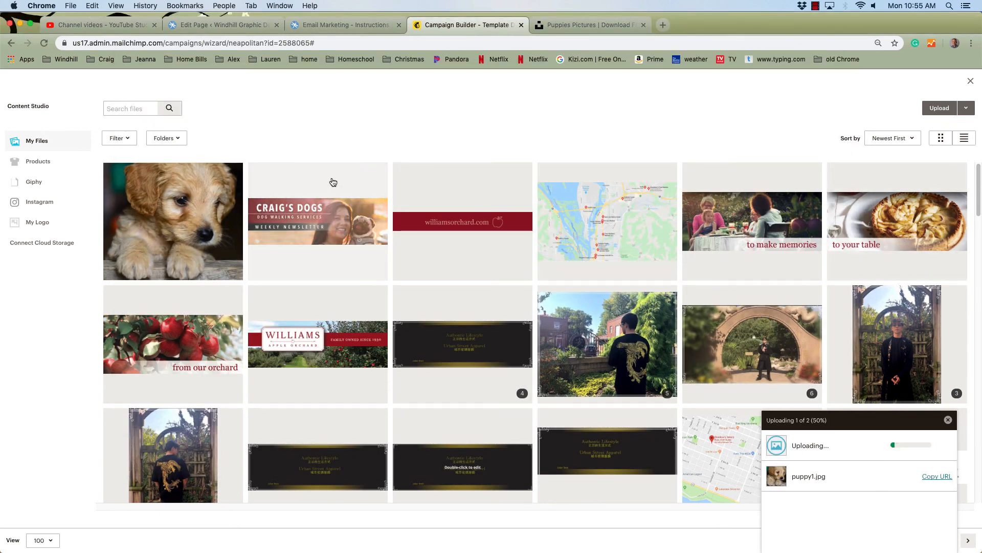
- Insert puppy4.jpg into the main image block, then save and close the block
left_click(180, 201)
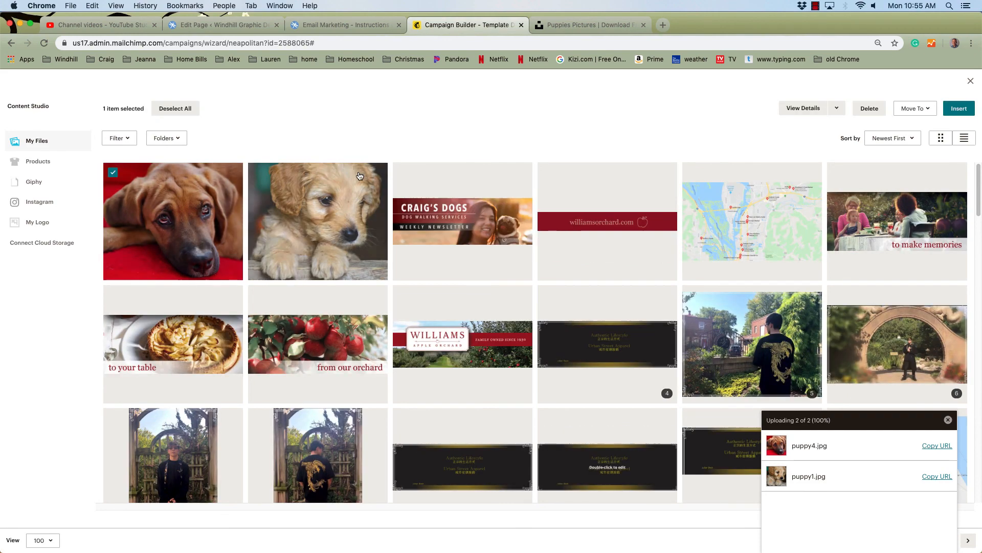
left_click(959, 108)
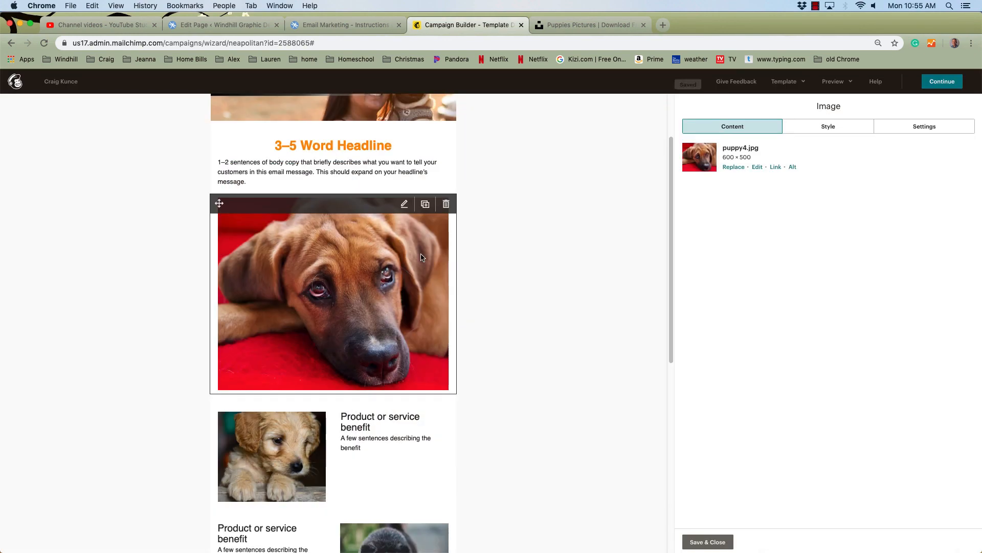
left_click(708, 541)
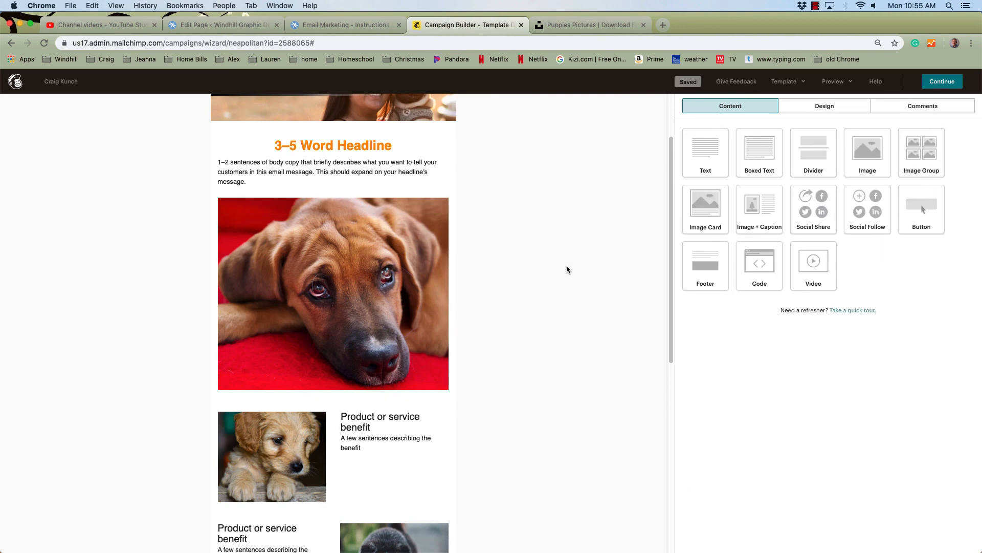
left_click_drag(671, 205, 651, 127)
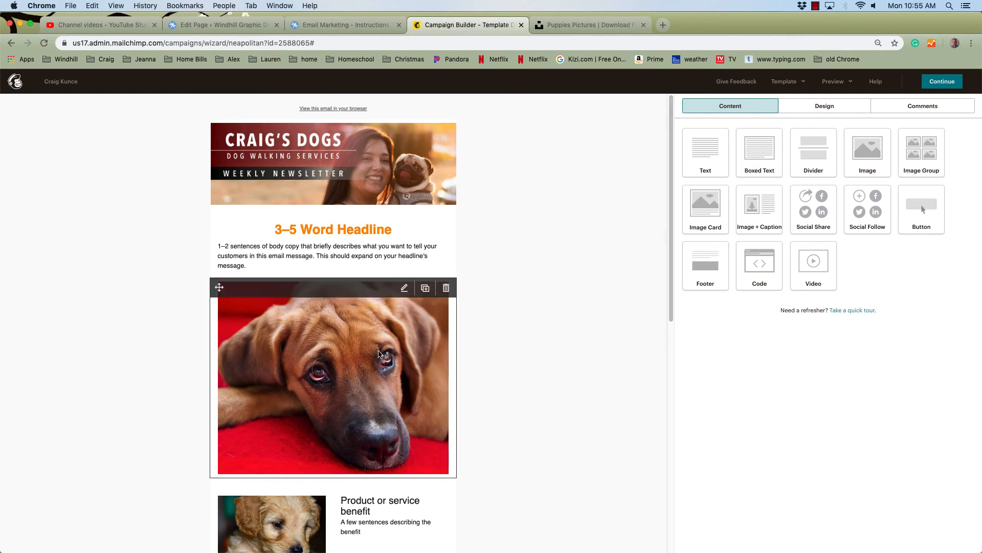
scroll(662, 266, "down", 5)
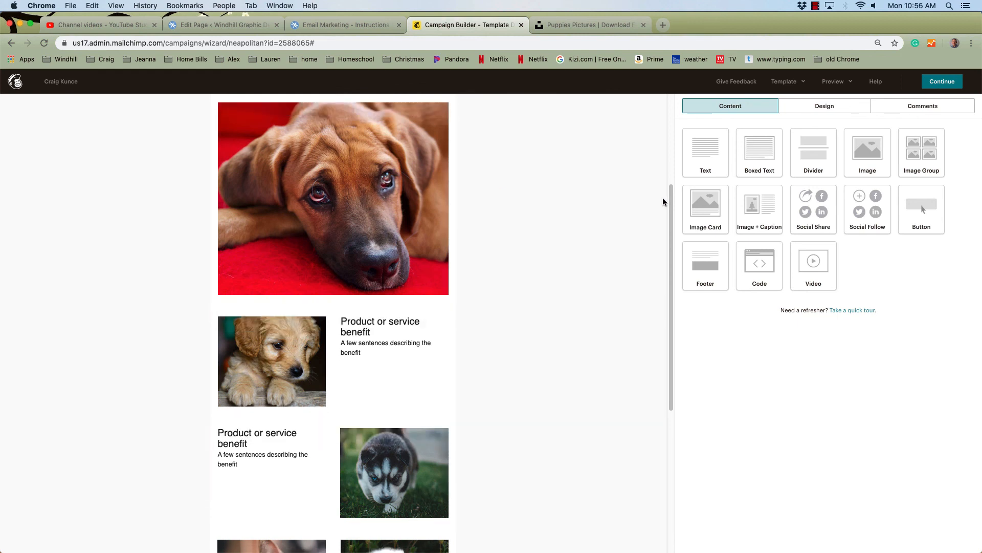
left_click_drag(666, 222, 667, 128)
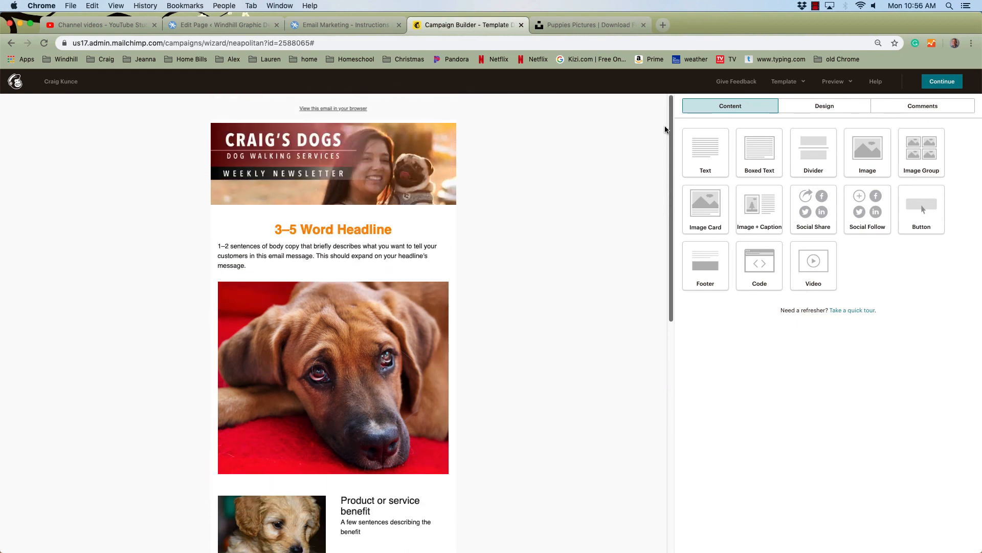